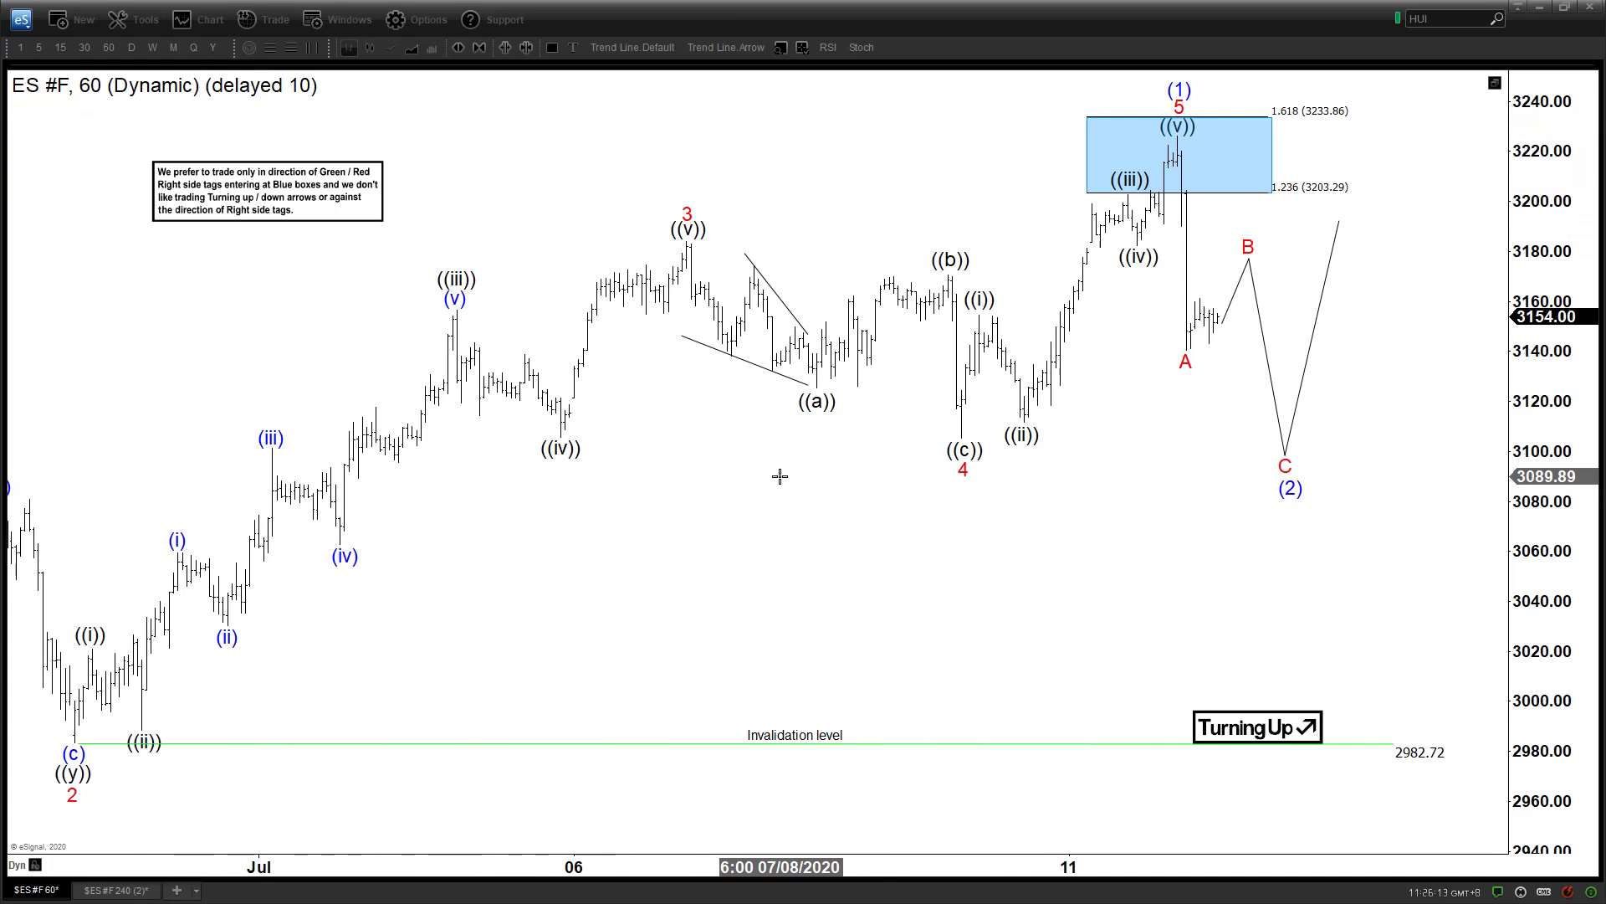
Nudge the Turning Up tag slightly up and to the right above the invalidation line, and reselect the projected wave label C/(2).
drag(778, 476, 778, 489)
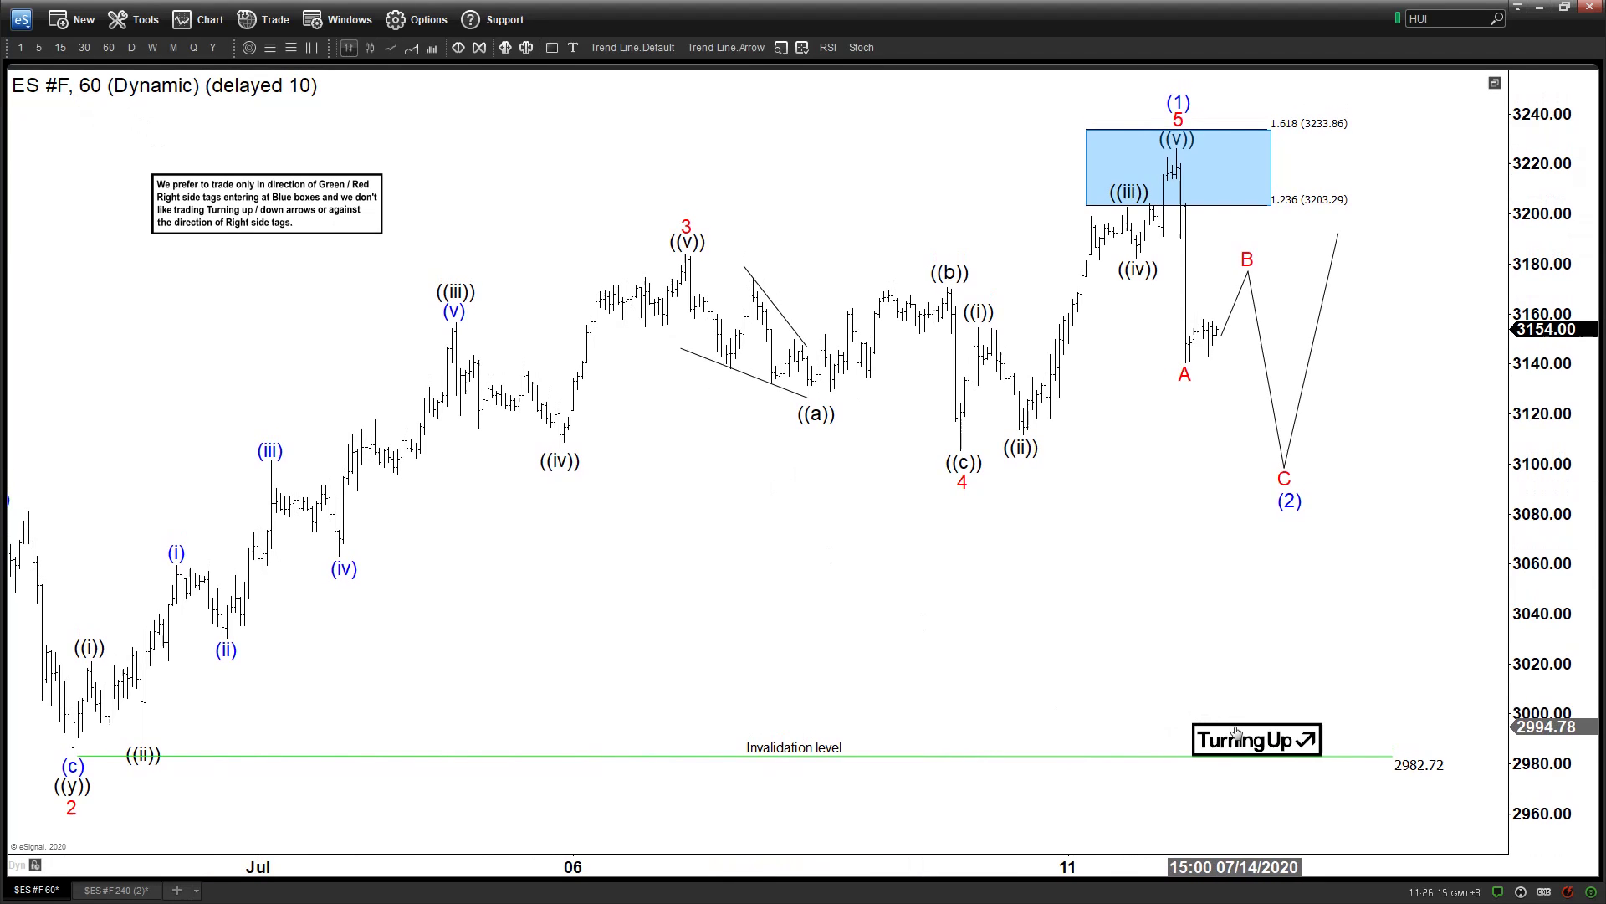
drag(1238, 726, 1244, 723)
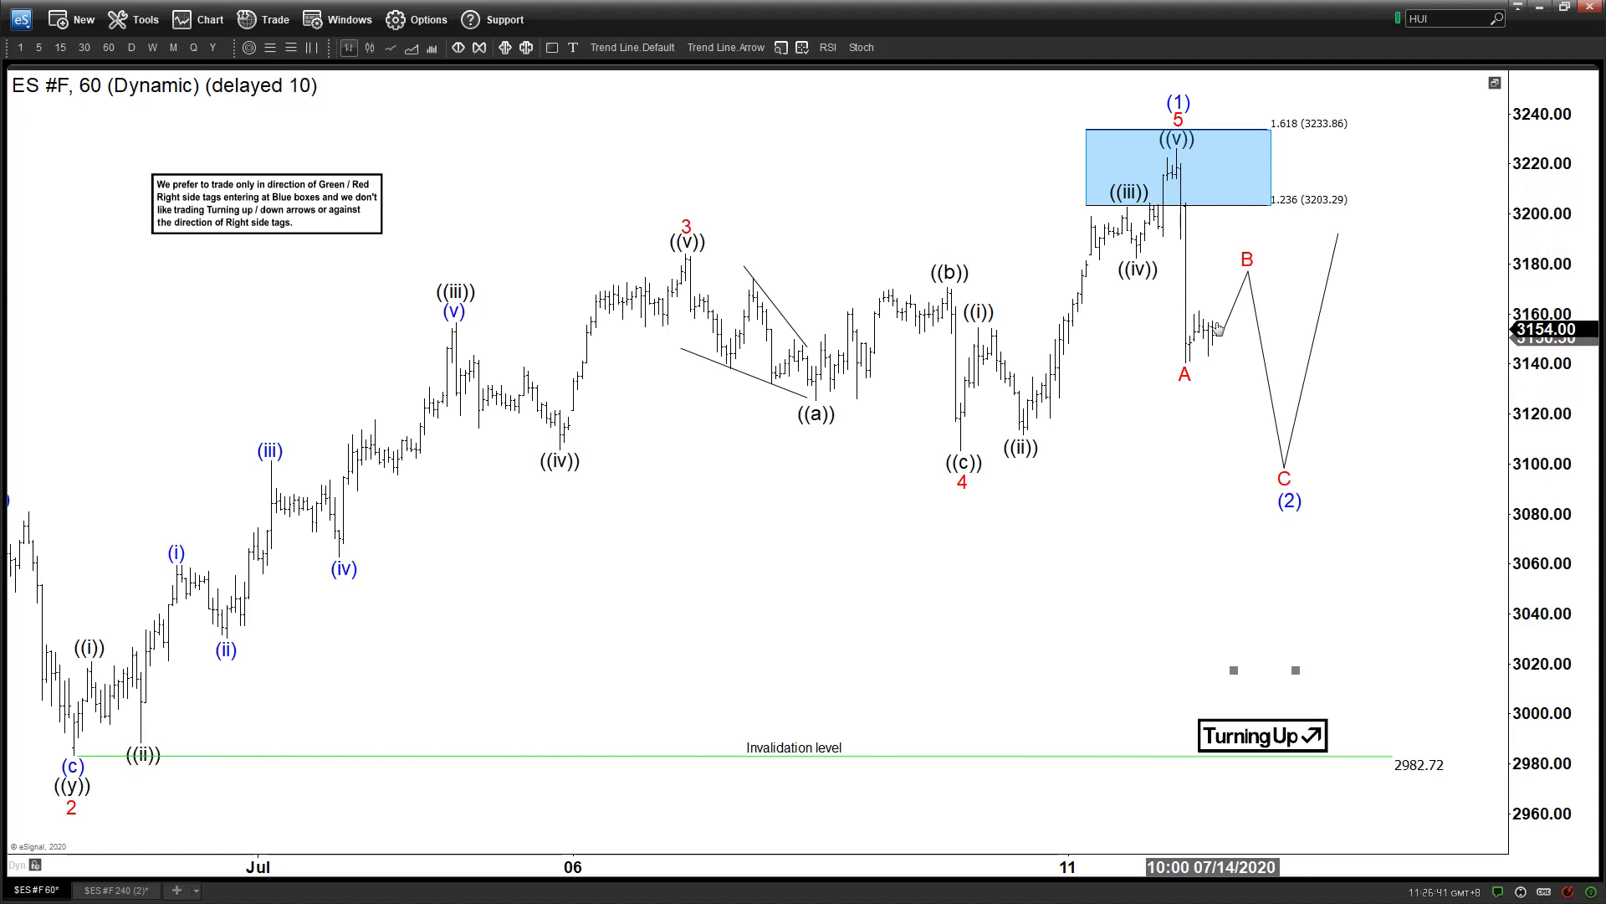
click(1226, 538)
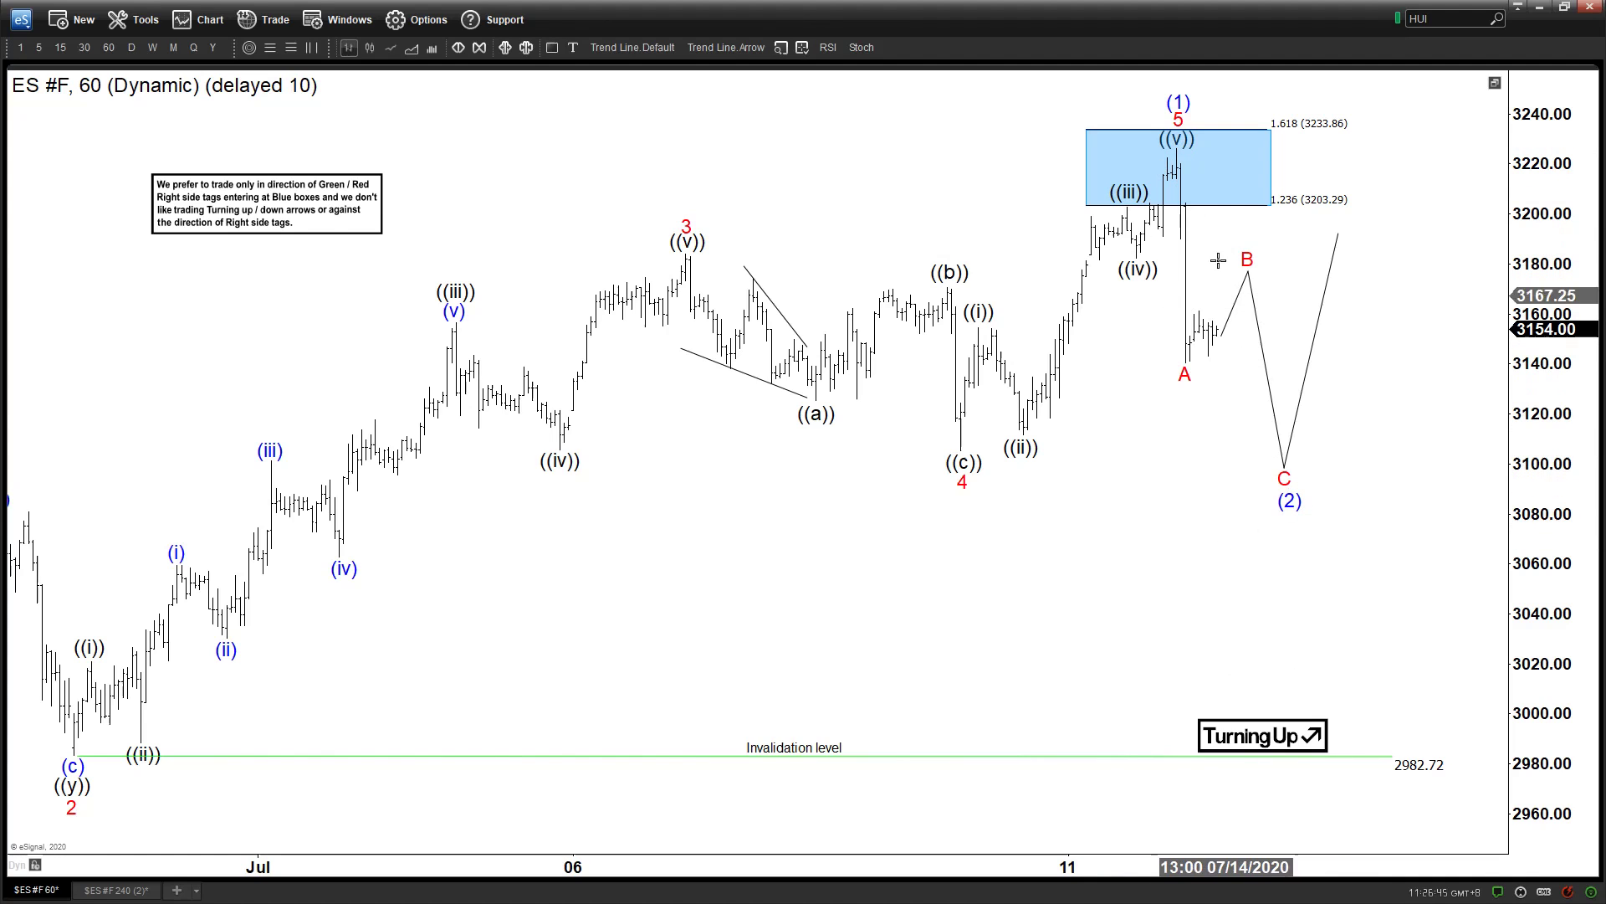
click(1286, 481)
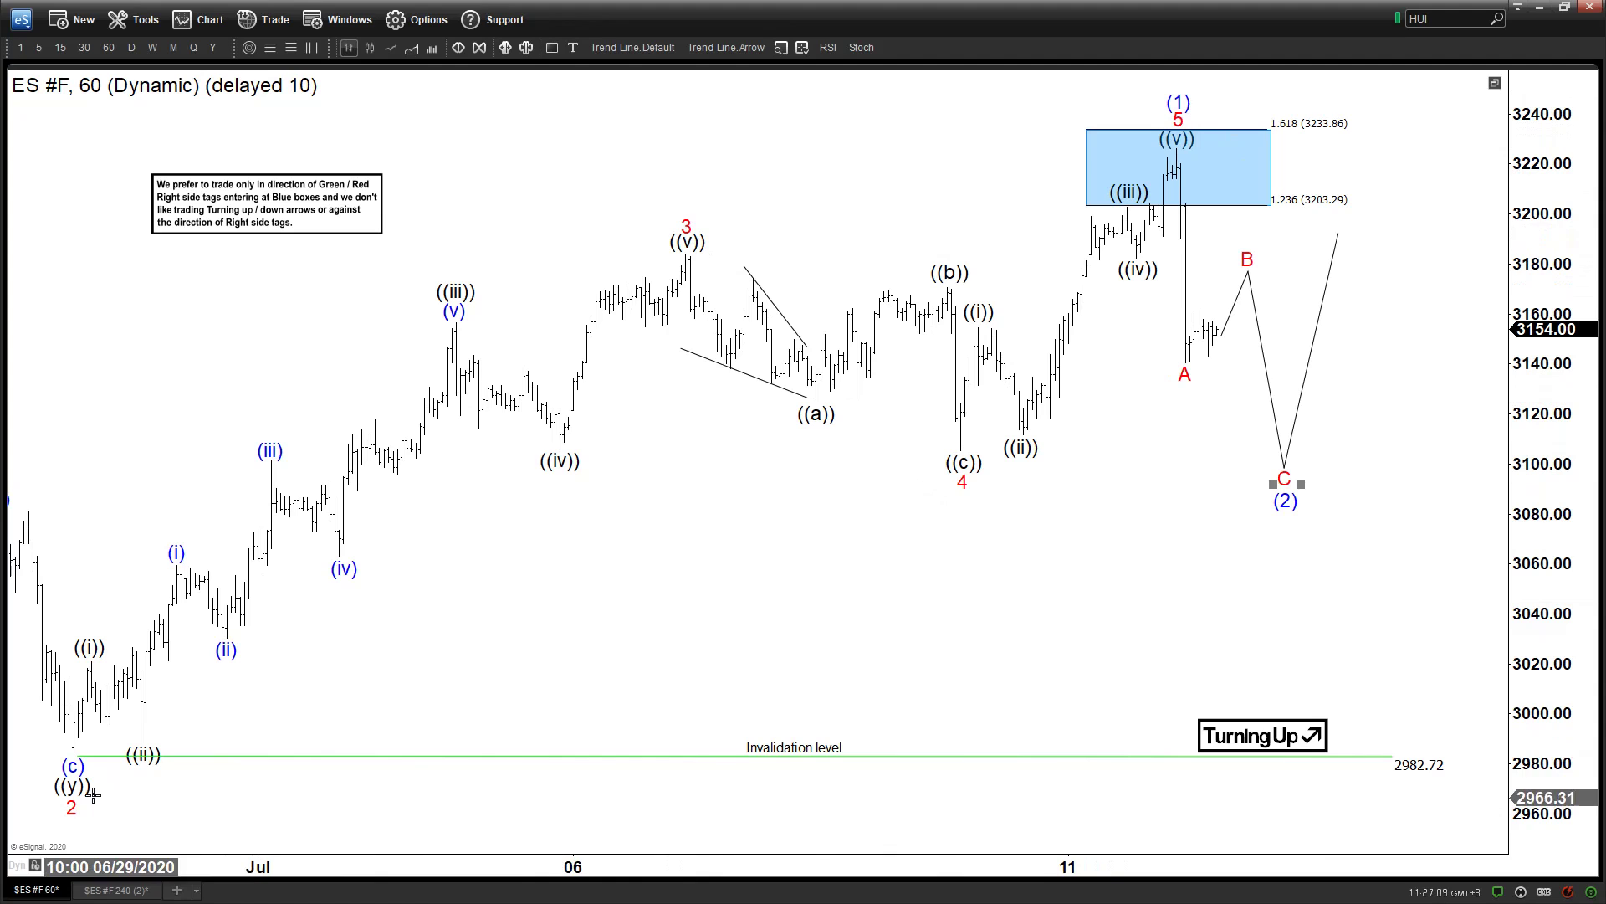
Switch to the ES #F 240-minute chart and align the 6.15.2020 label under the June low.
click(90, 893)
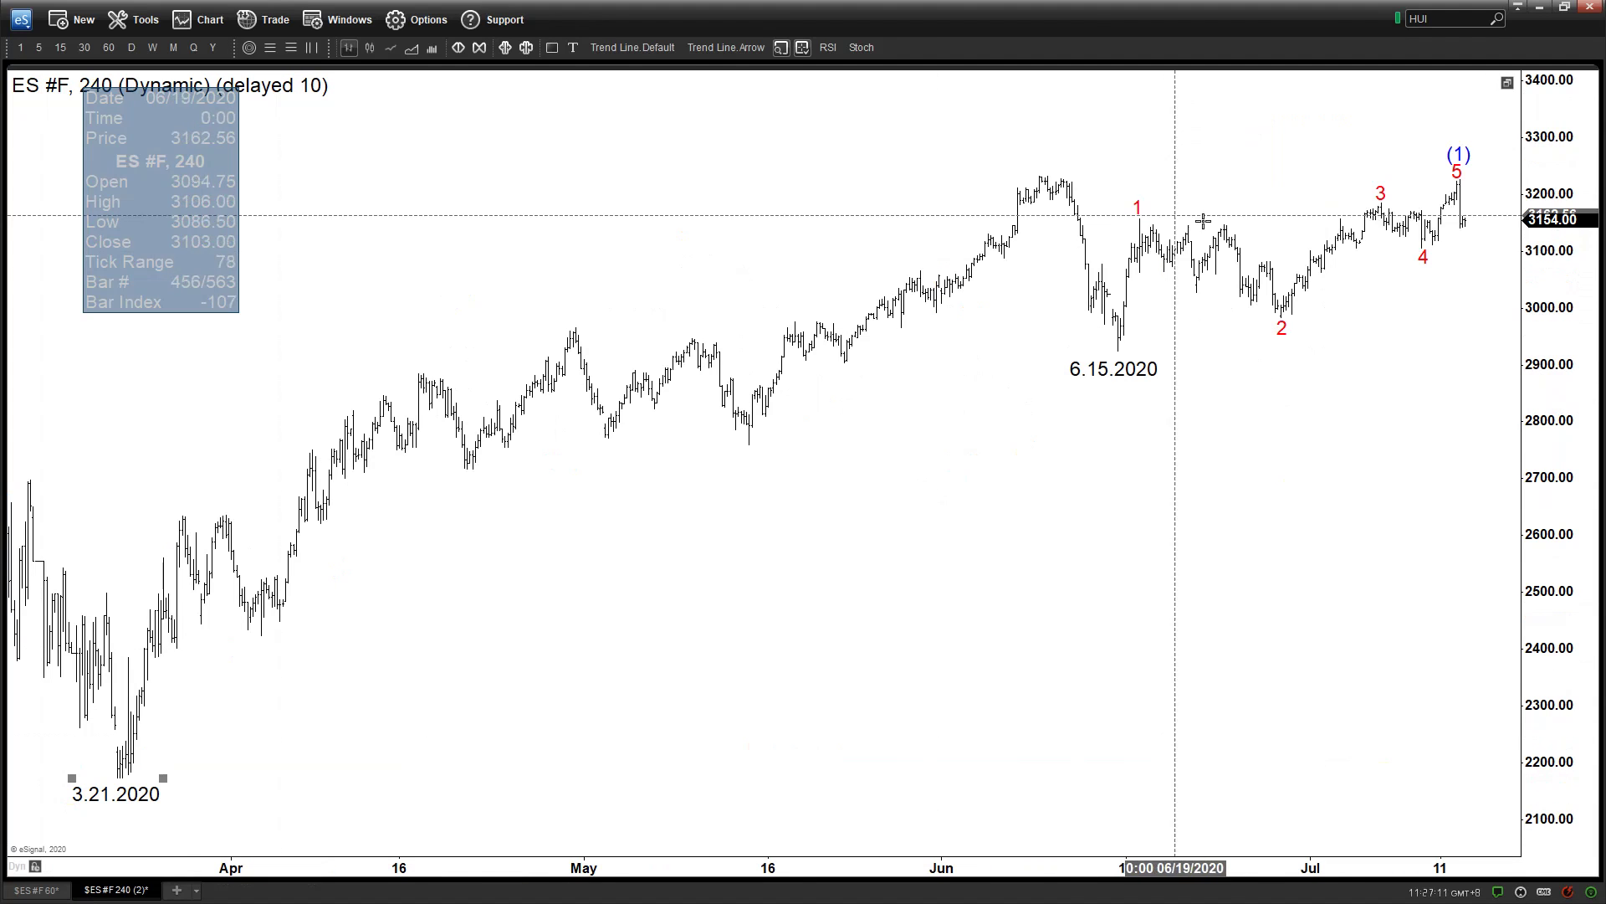
drag(1359, 373, 1244, 373)
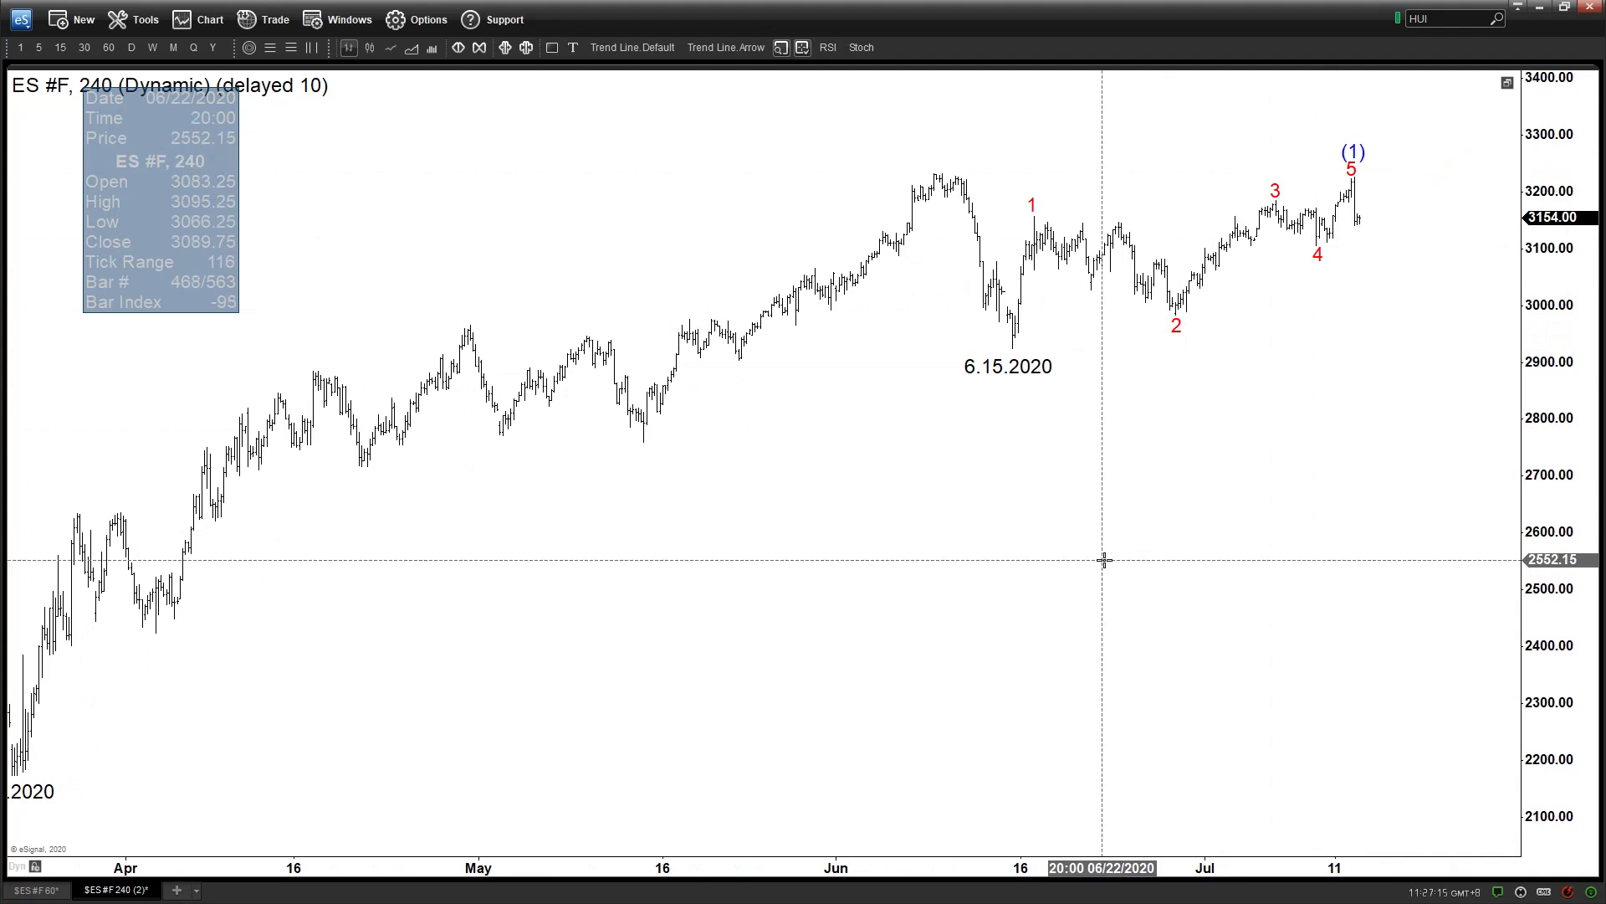
scroll(1103, 377, up, 2)
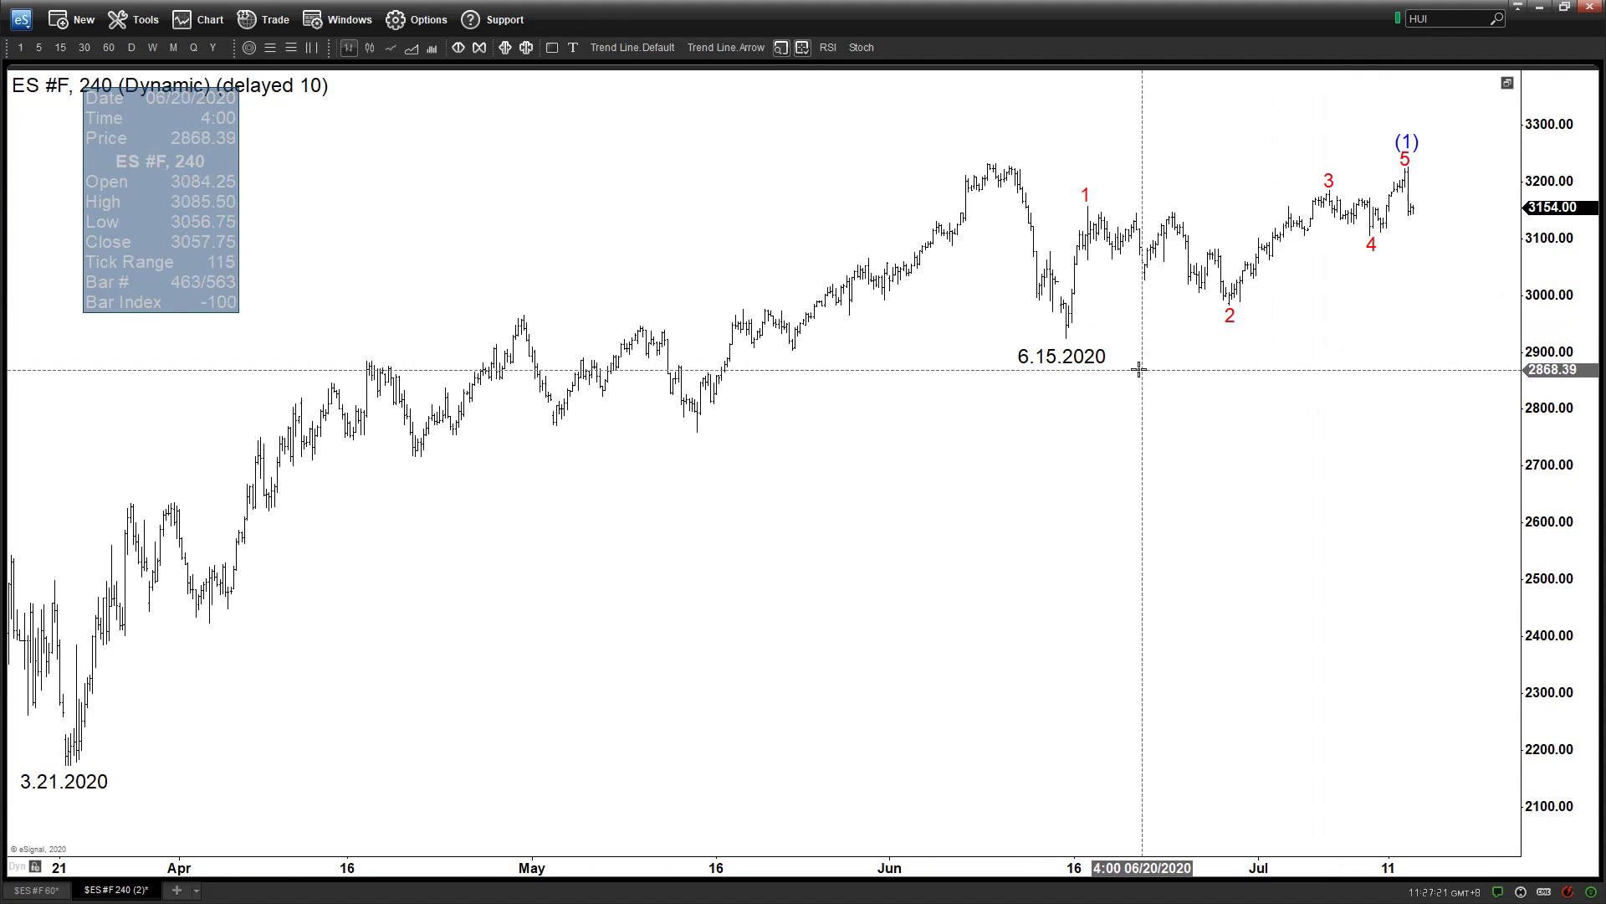
click(1079, 358)
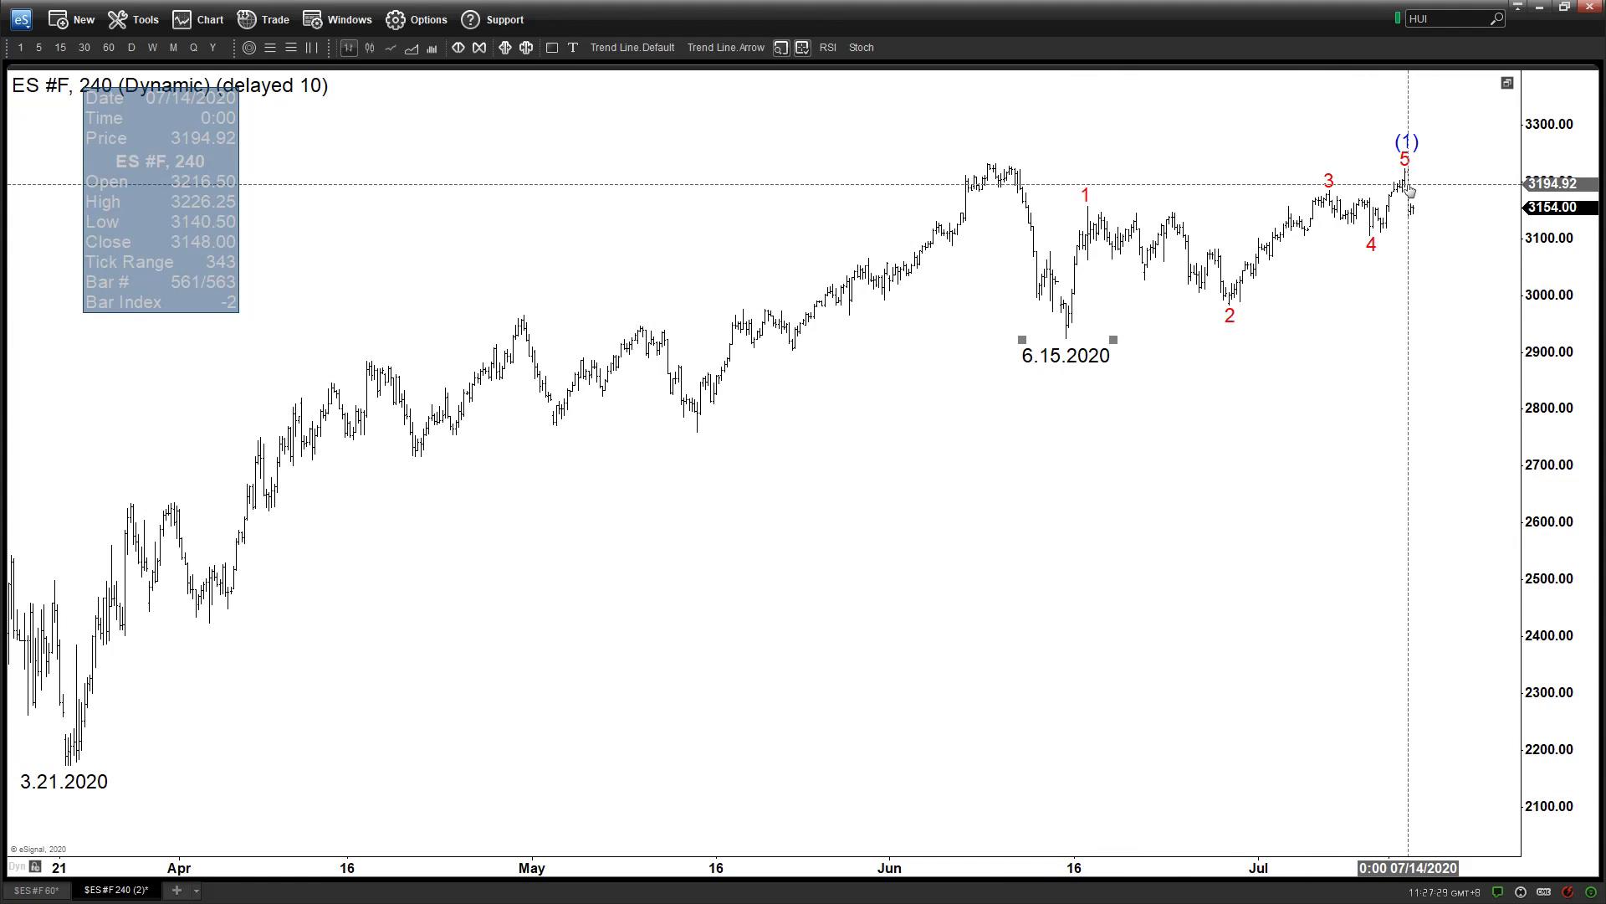
Draw a short trend line arrow pointing at the early-June high on the 240-minute chart.
click(726, 47)
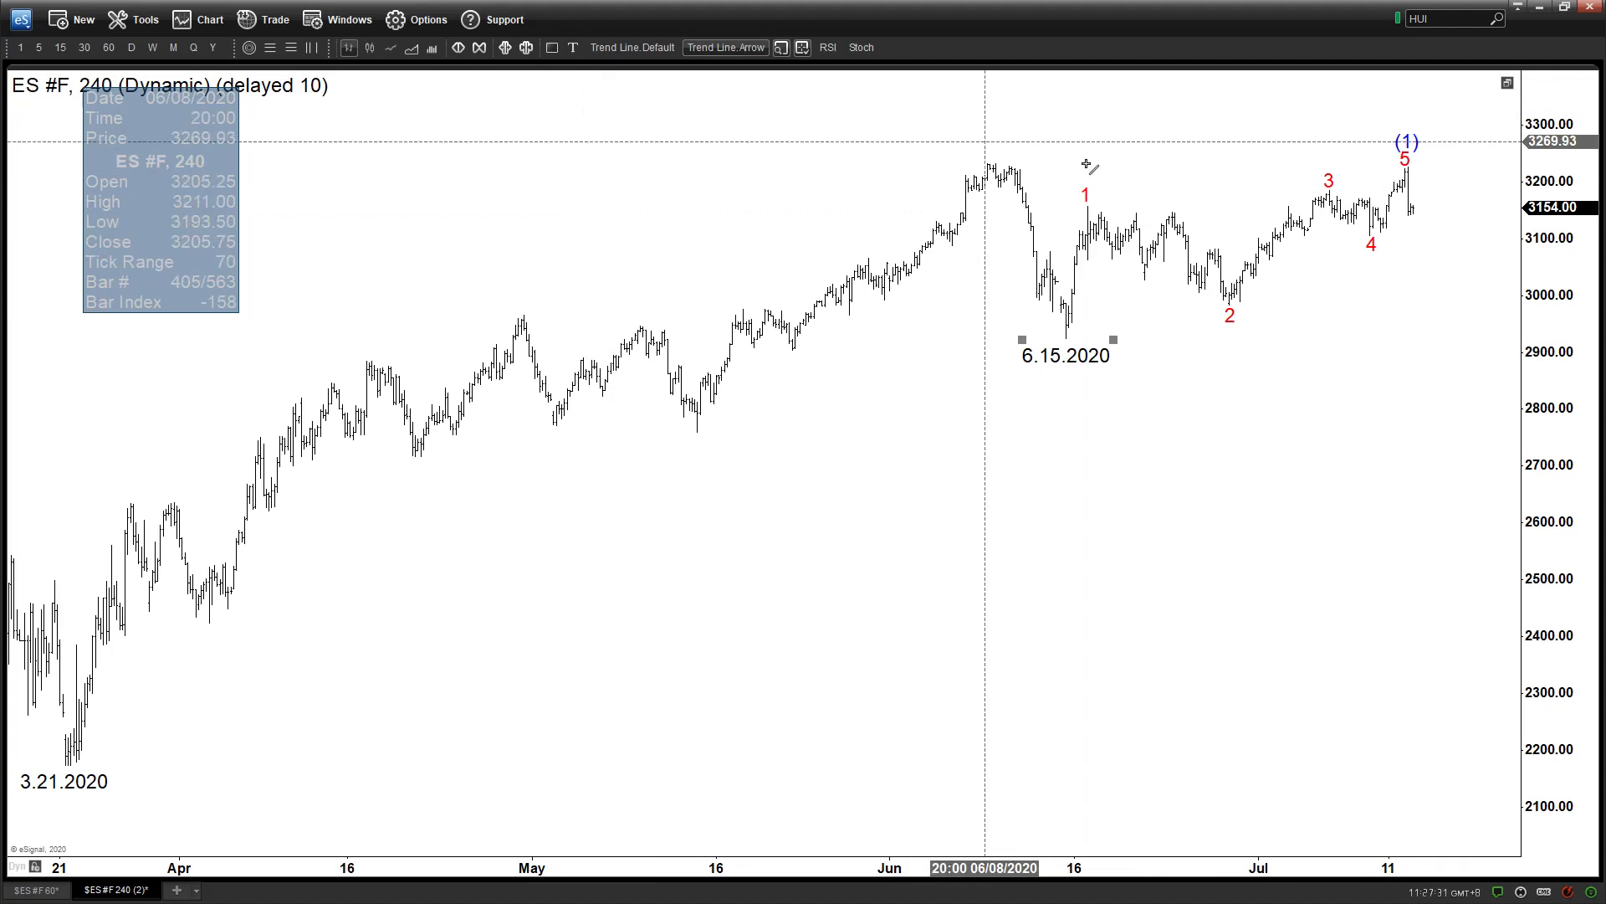
drag(952, 138, 985, 155)
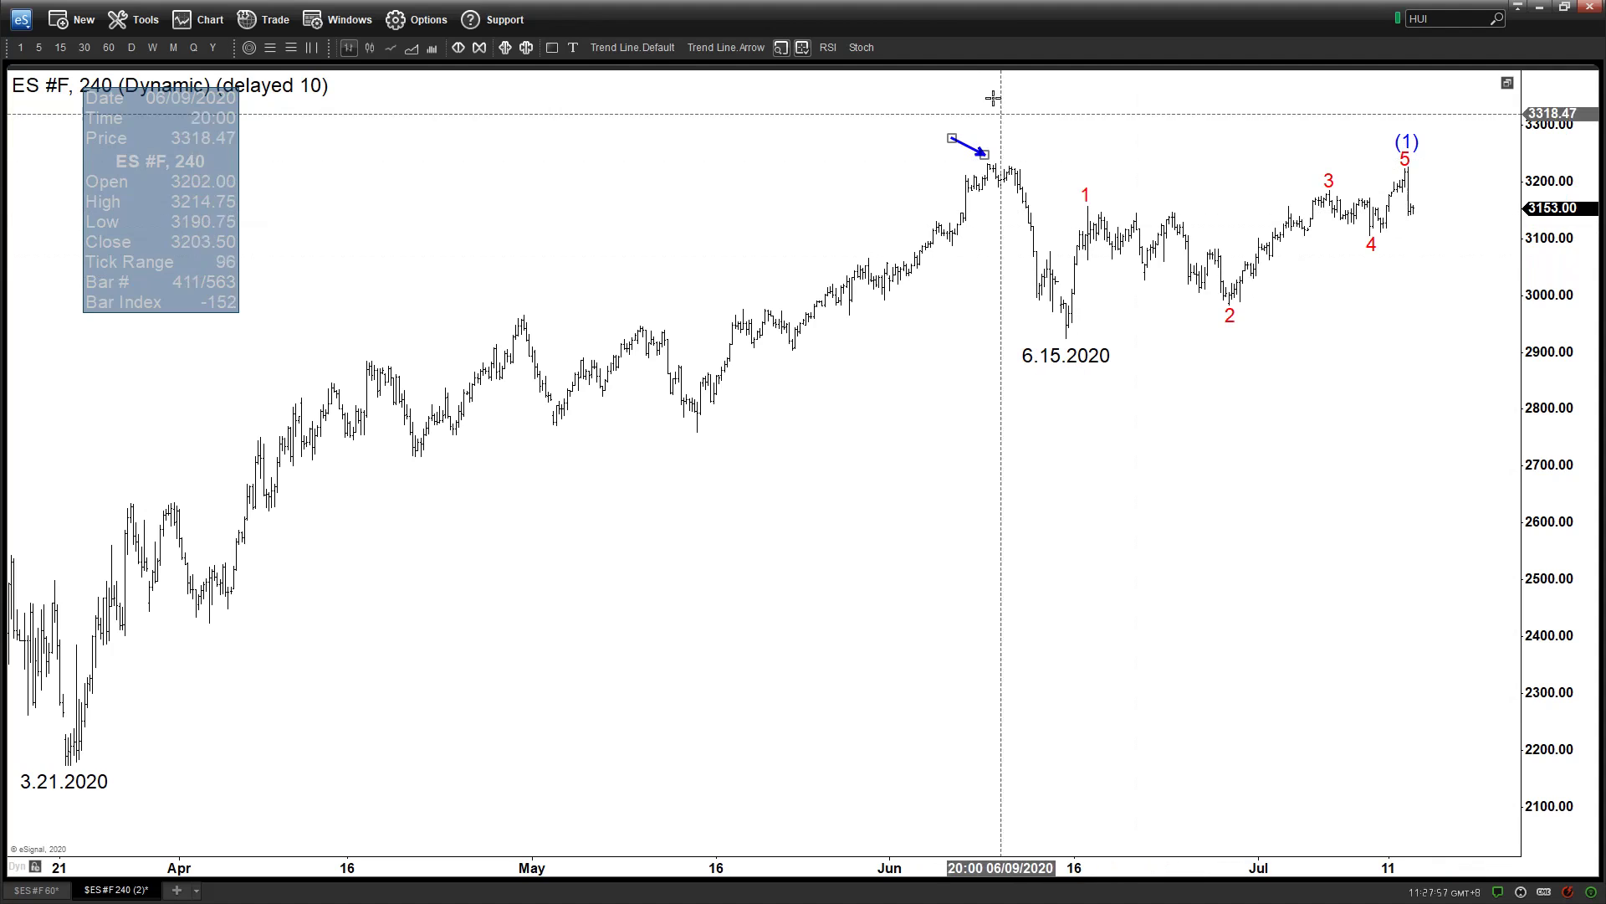
Try a trend line arrow from the 6.15.2020 low up to the wave (1) high, and remove it.
click(725, 48)
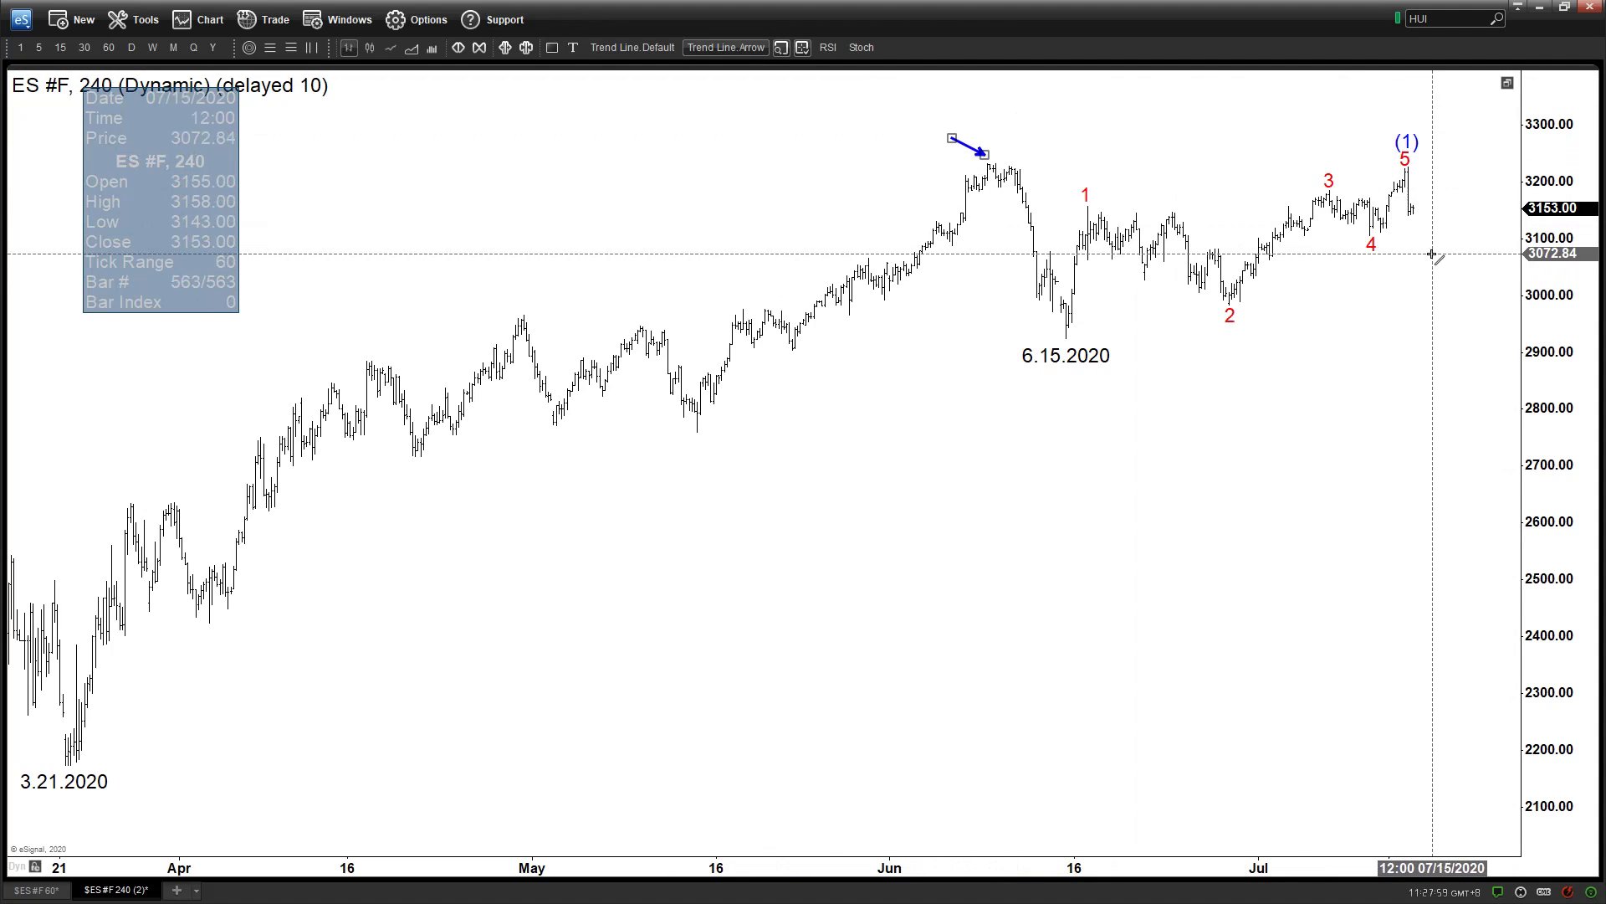
drag(1059, 339, 1425, 166)
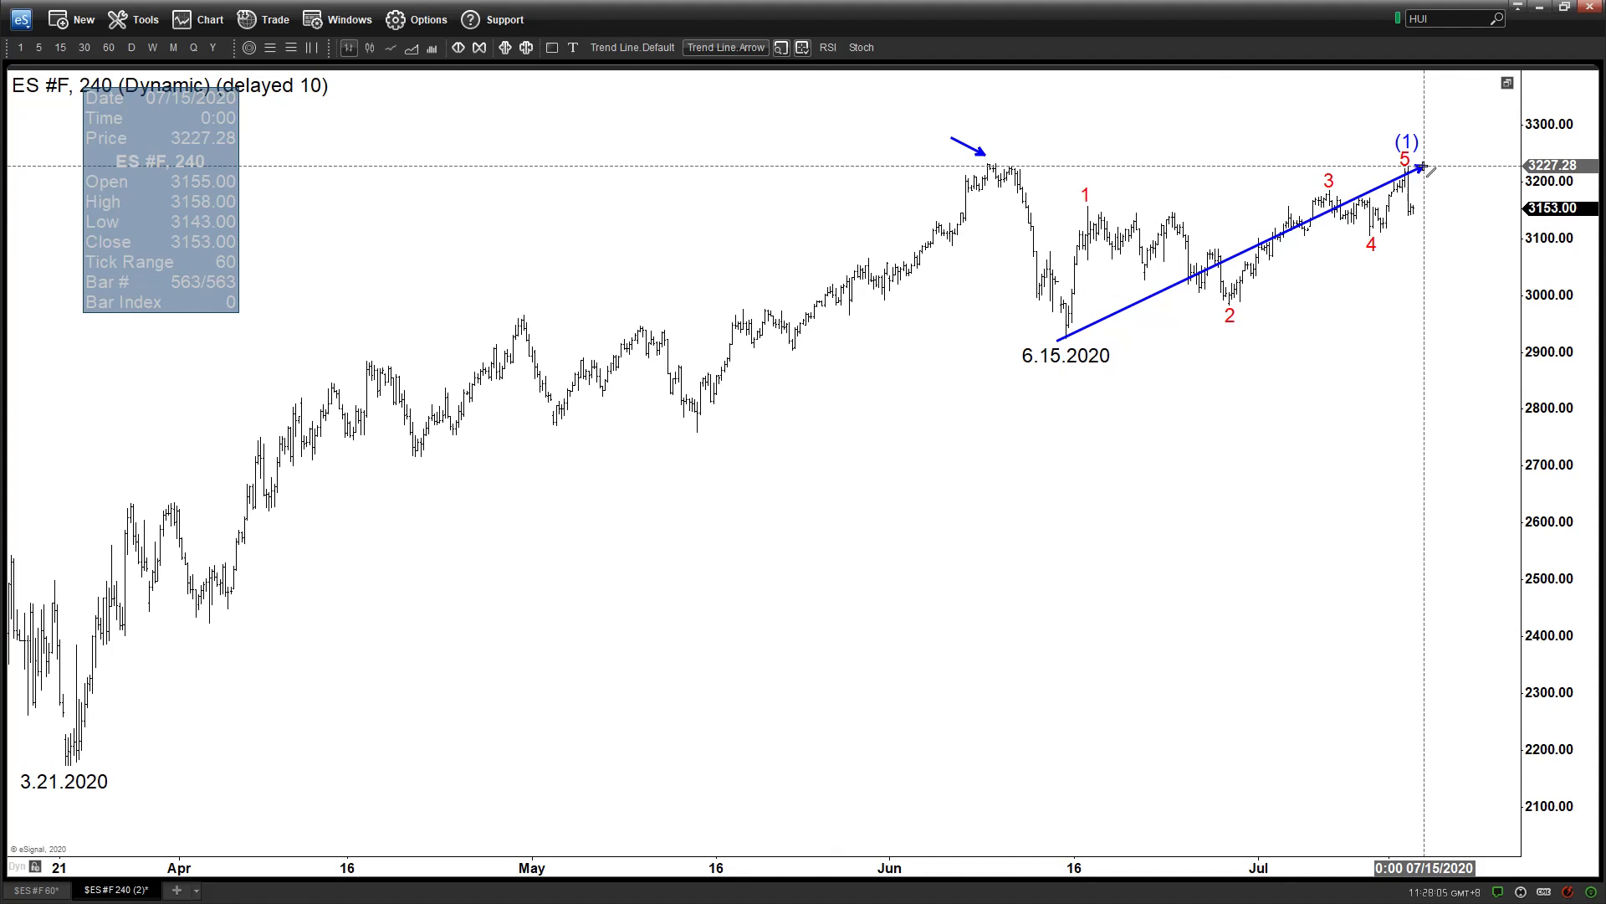
key(Escape)
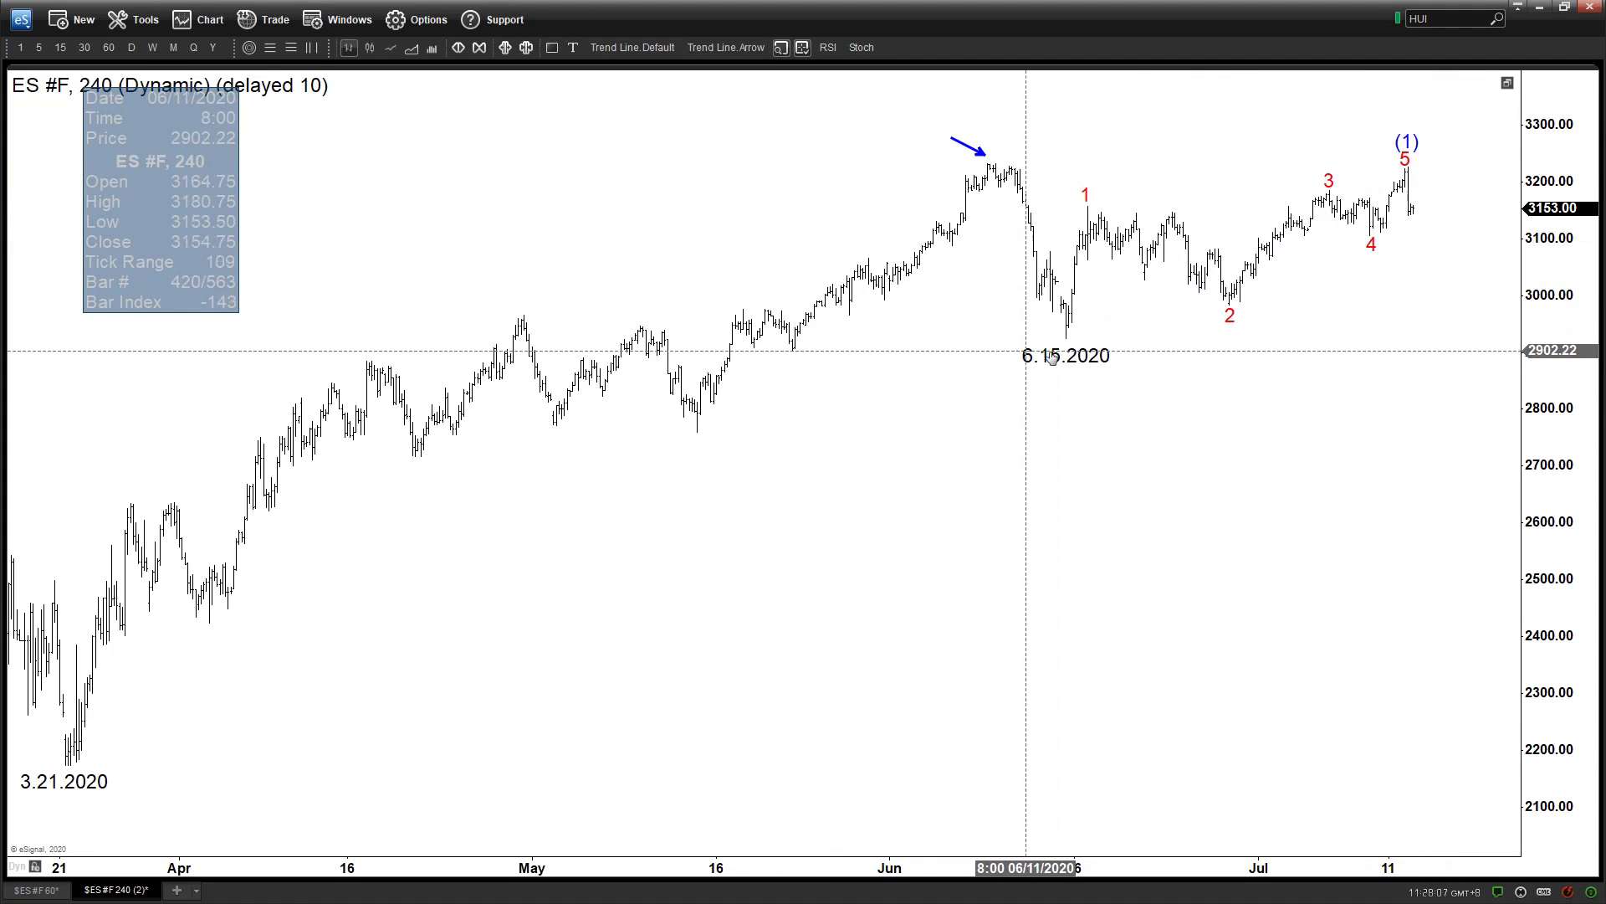
Draw a horizontal trend line arrow from the 6.15.2020 low to beyond the latest bars, and hide the cursor data window.
click(699, 47)
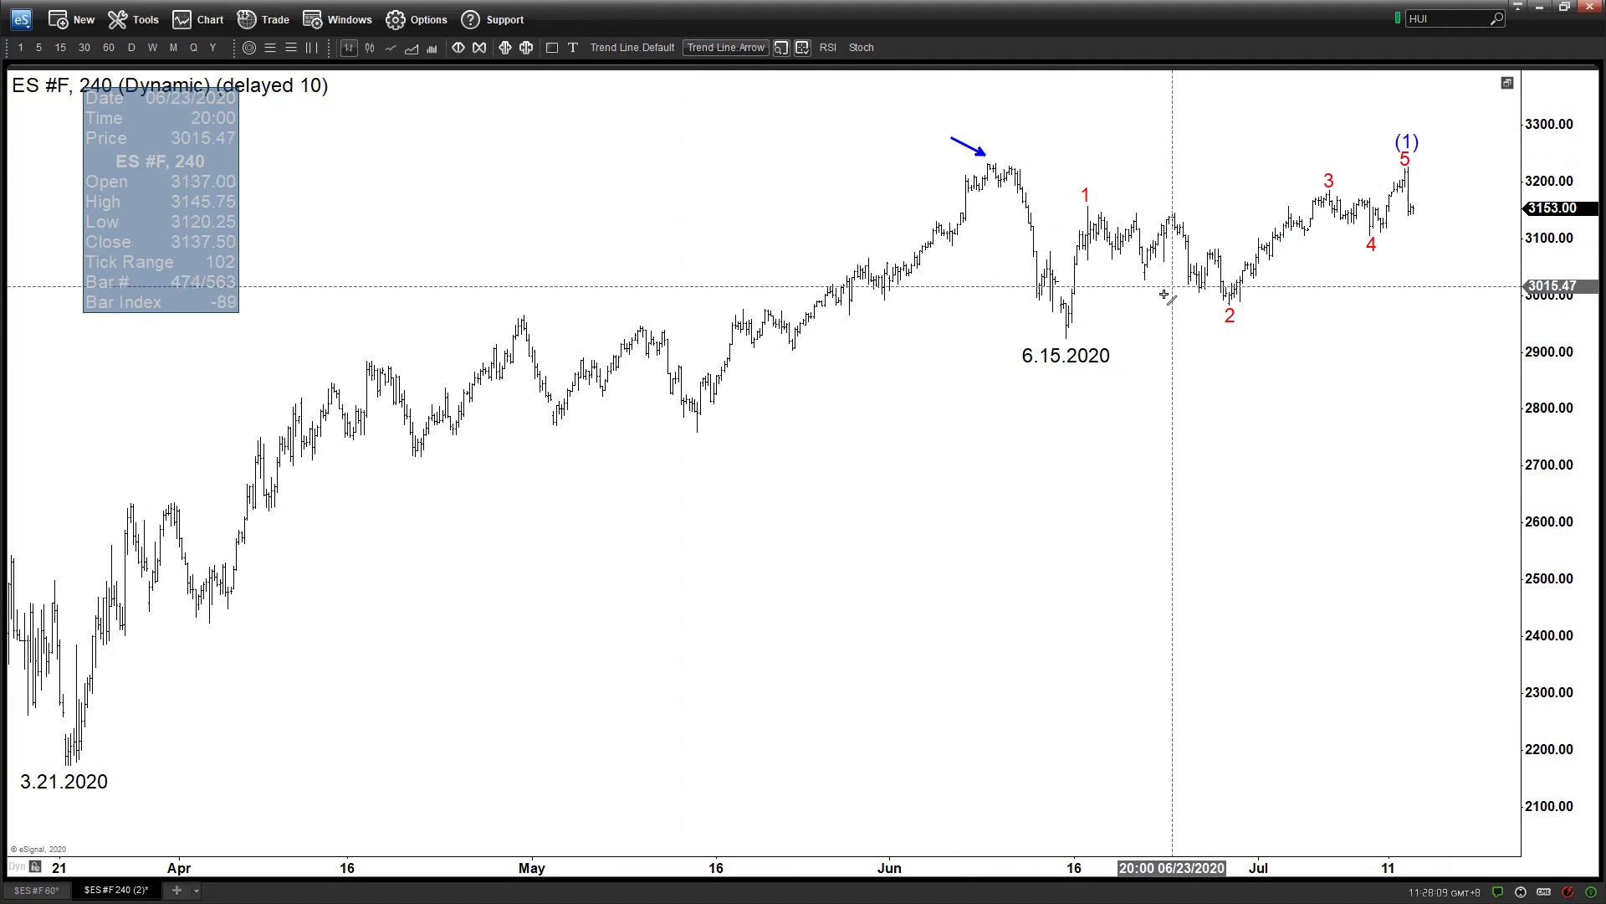
mouse_move(1067, 337)
mouse_down()
mouse_move(1588, 334)
mouse_move(1493, 337)
mouse_up()
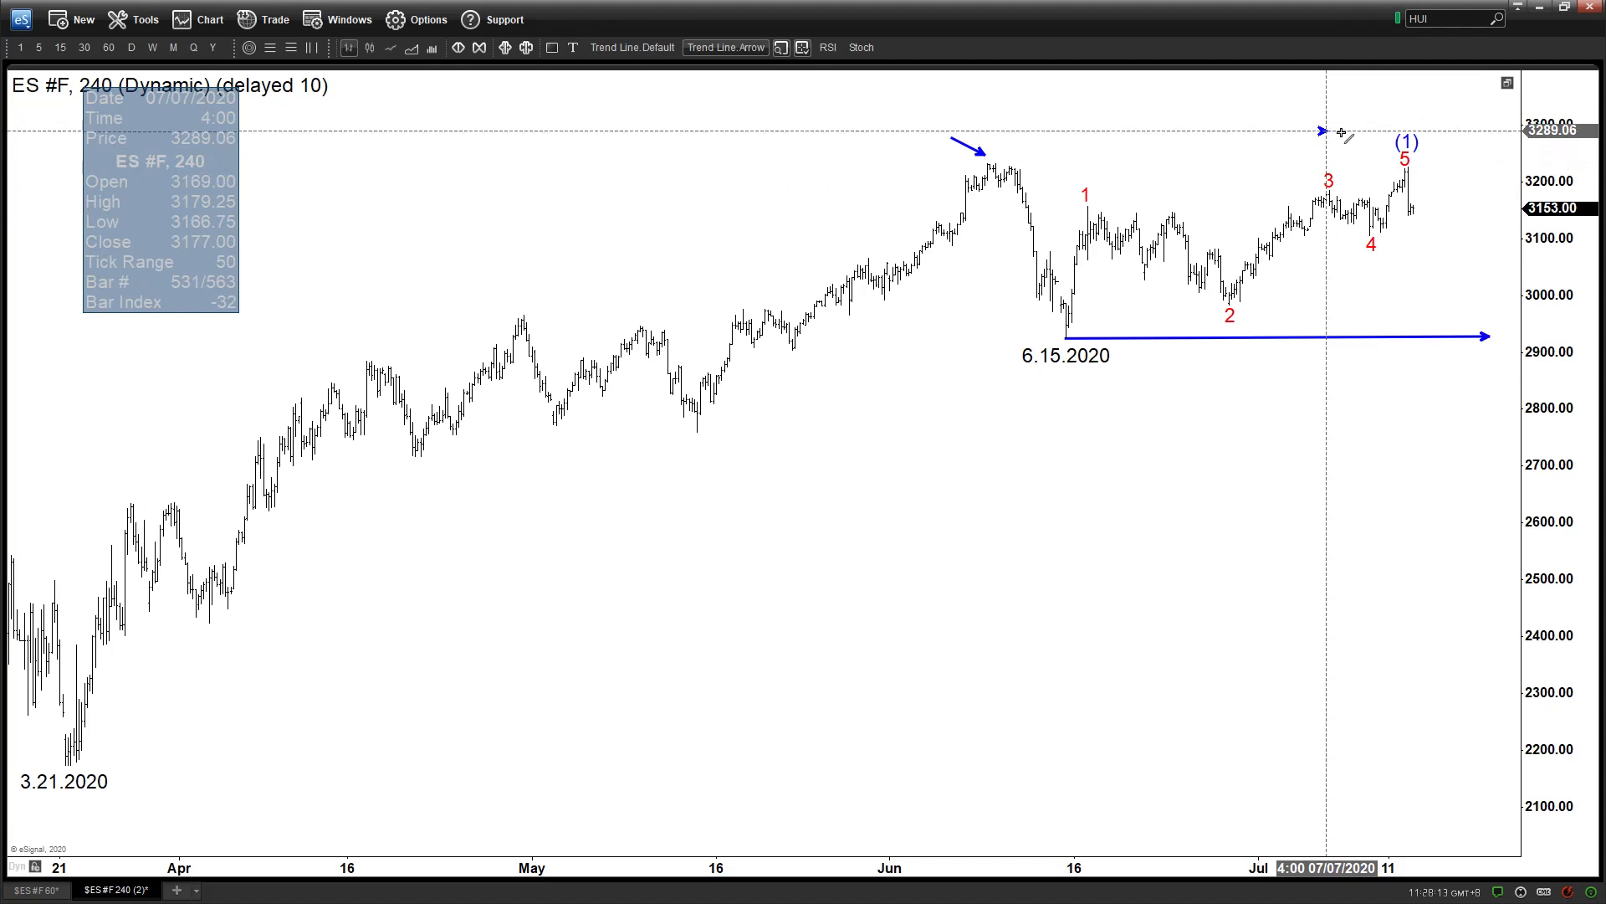
key(Escape)
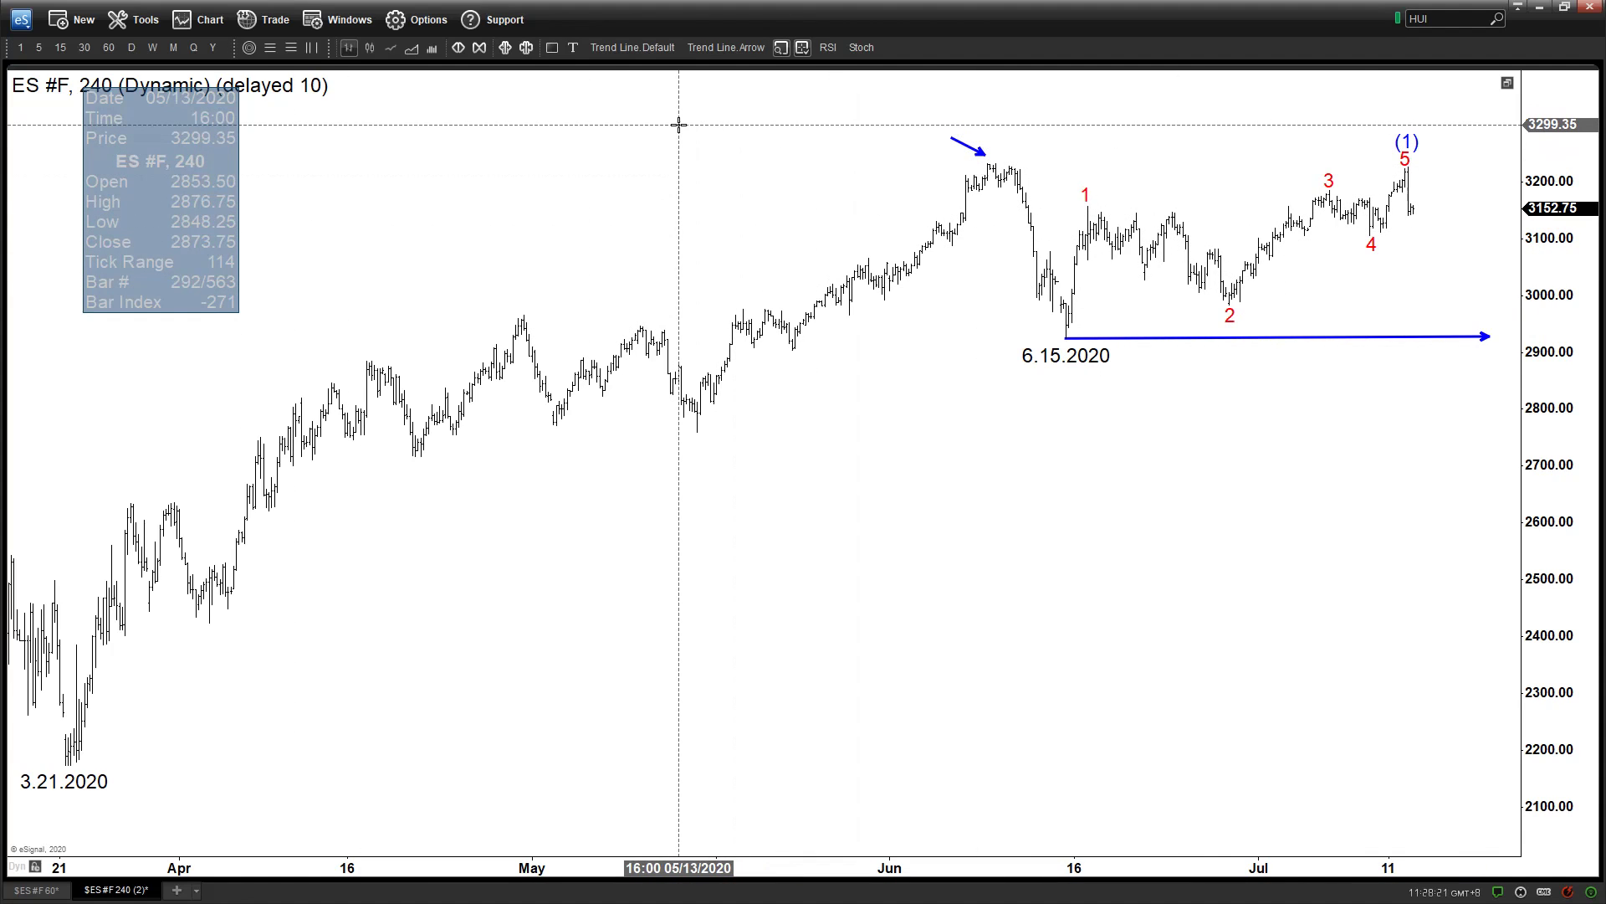
click(785, 48)
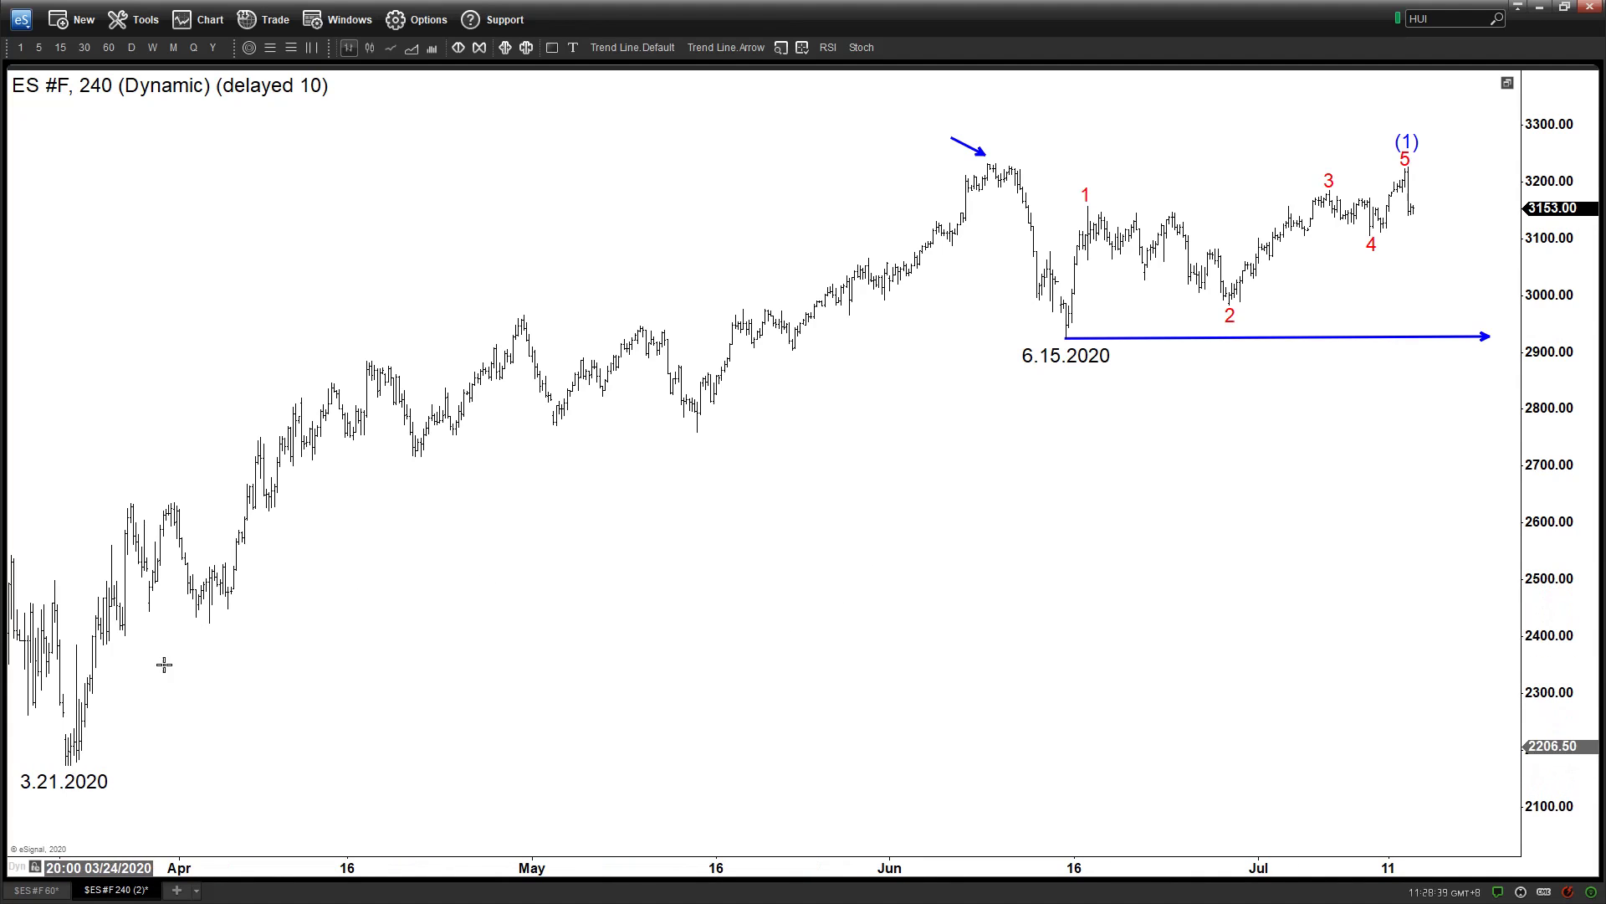
Sketch temporary arrows from the 3.21.2020 low to above wave (1) and from the 6.15.2020 low to the wave (1) high, removing each.
mouse_move(71, 763)
mouse_down()
mouse_move(1423, 165)
mouse_move(1442, 127)
mouse_up()
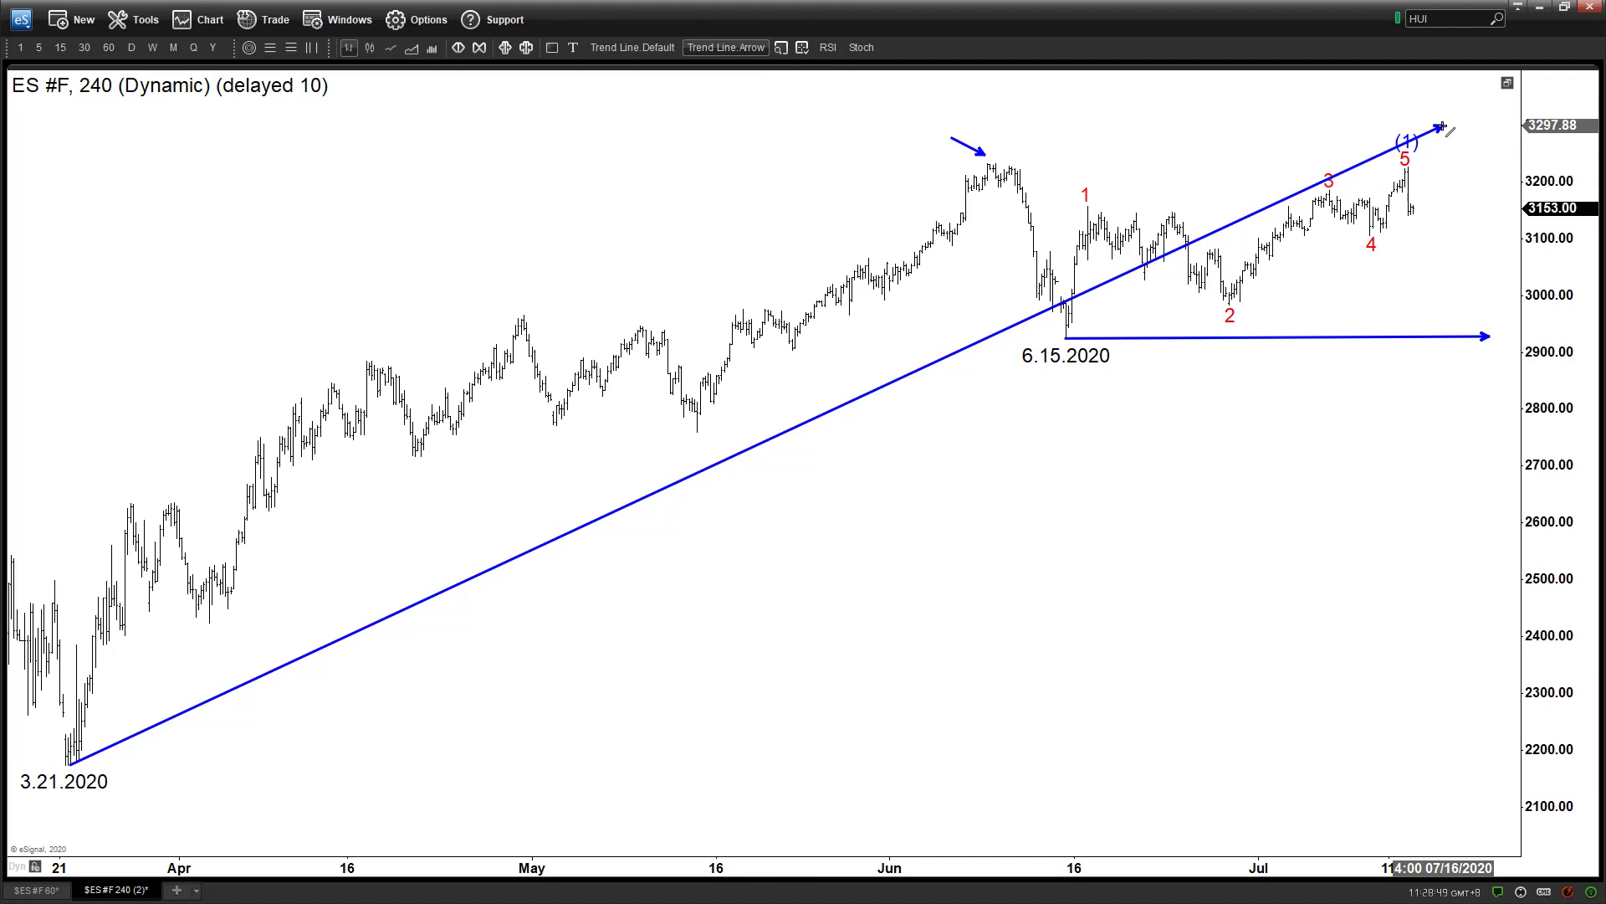
key(Delete)
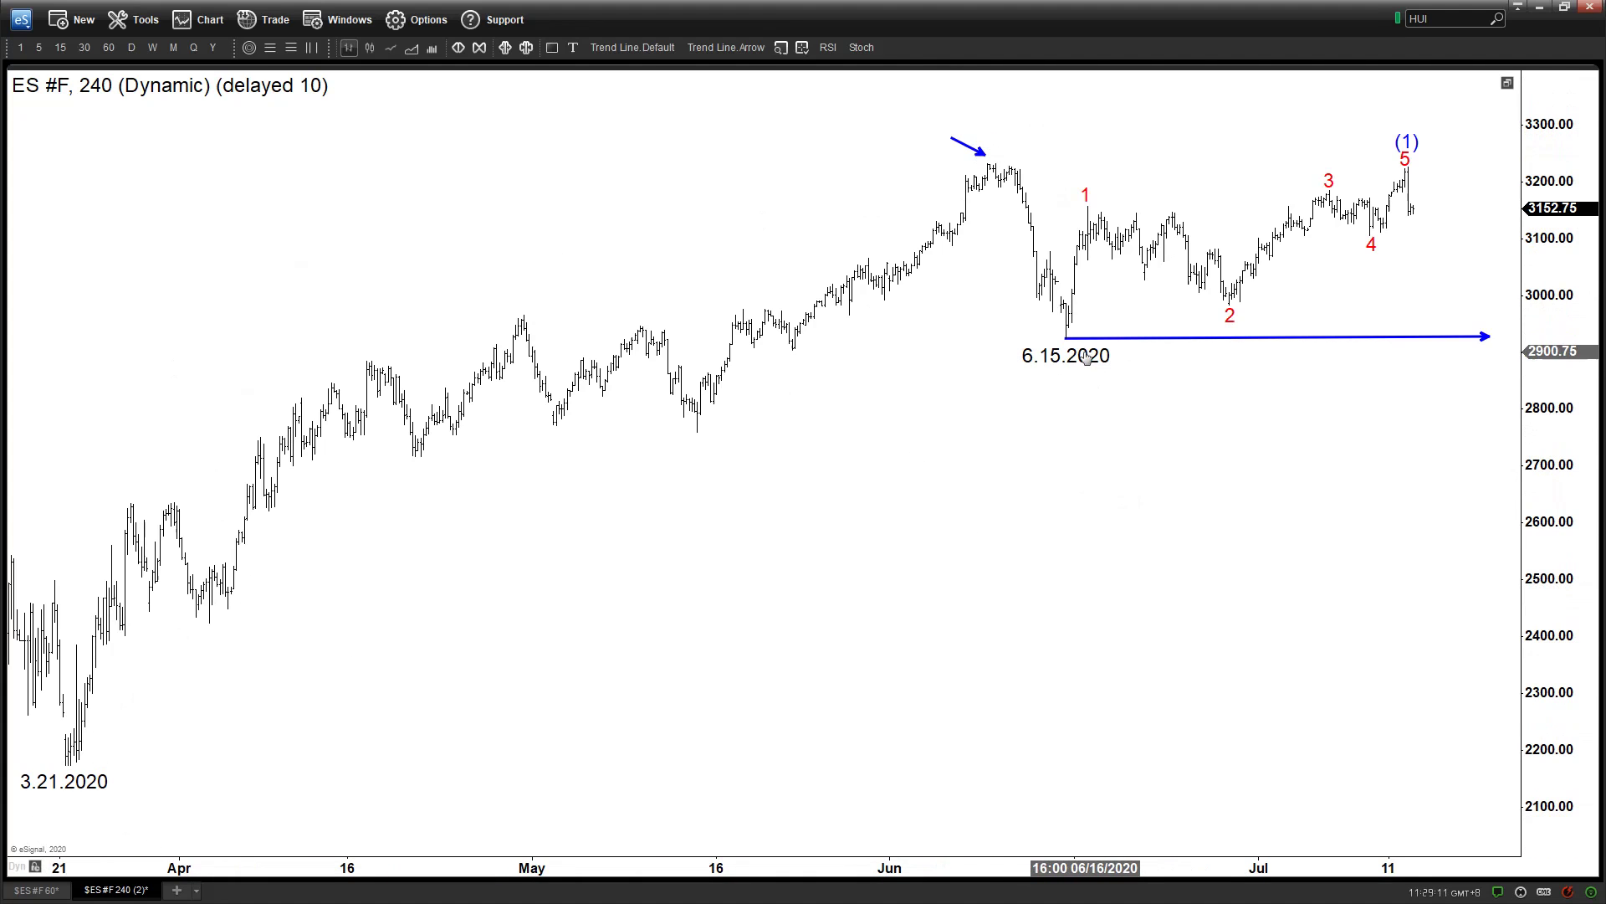
click(726, 47)
drag(1067, 335, 1406, 133)
key(Escape)
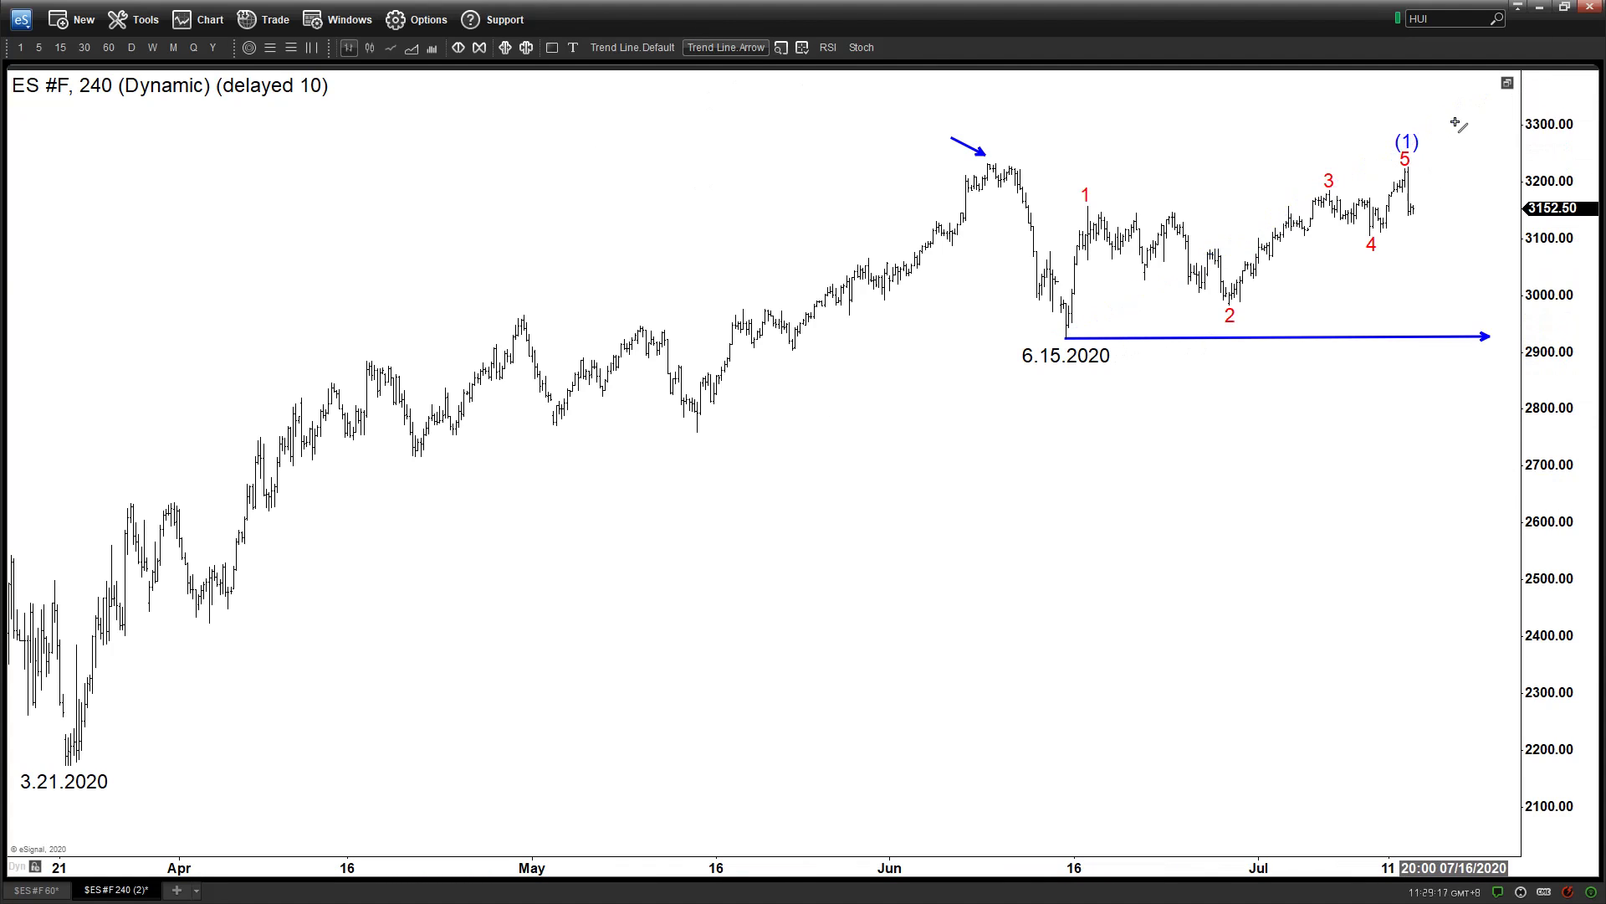
key(Escape)
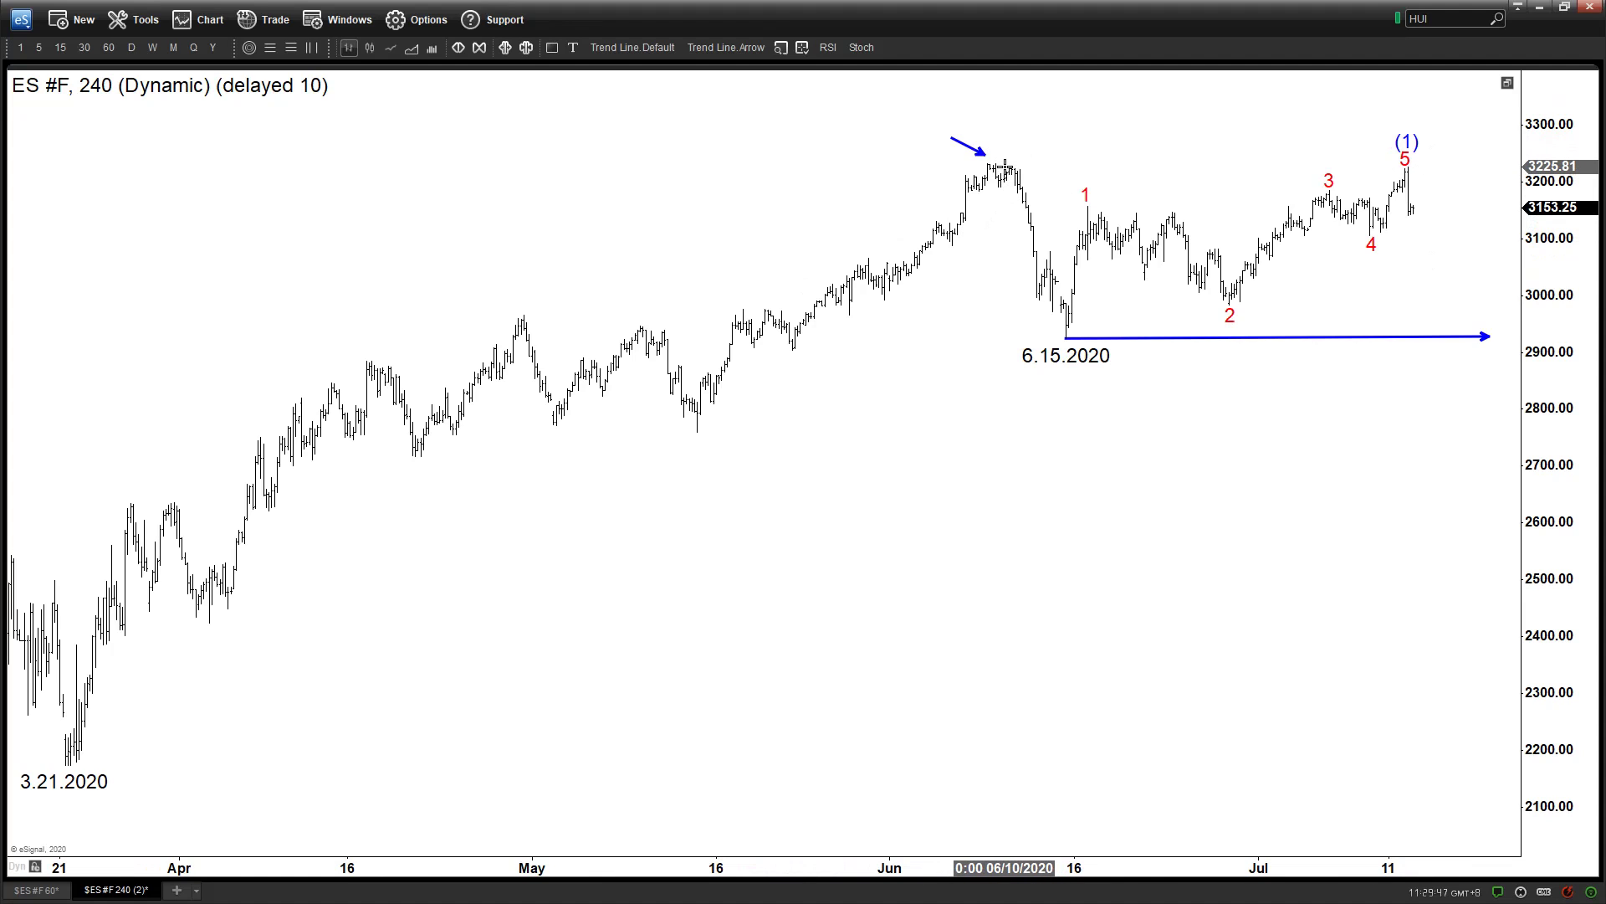
Sketch arrows from the June high to the 6.15.2020 low, up past wave (1) and down to about 2758, and remove the last leg.
click(726, 47)
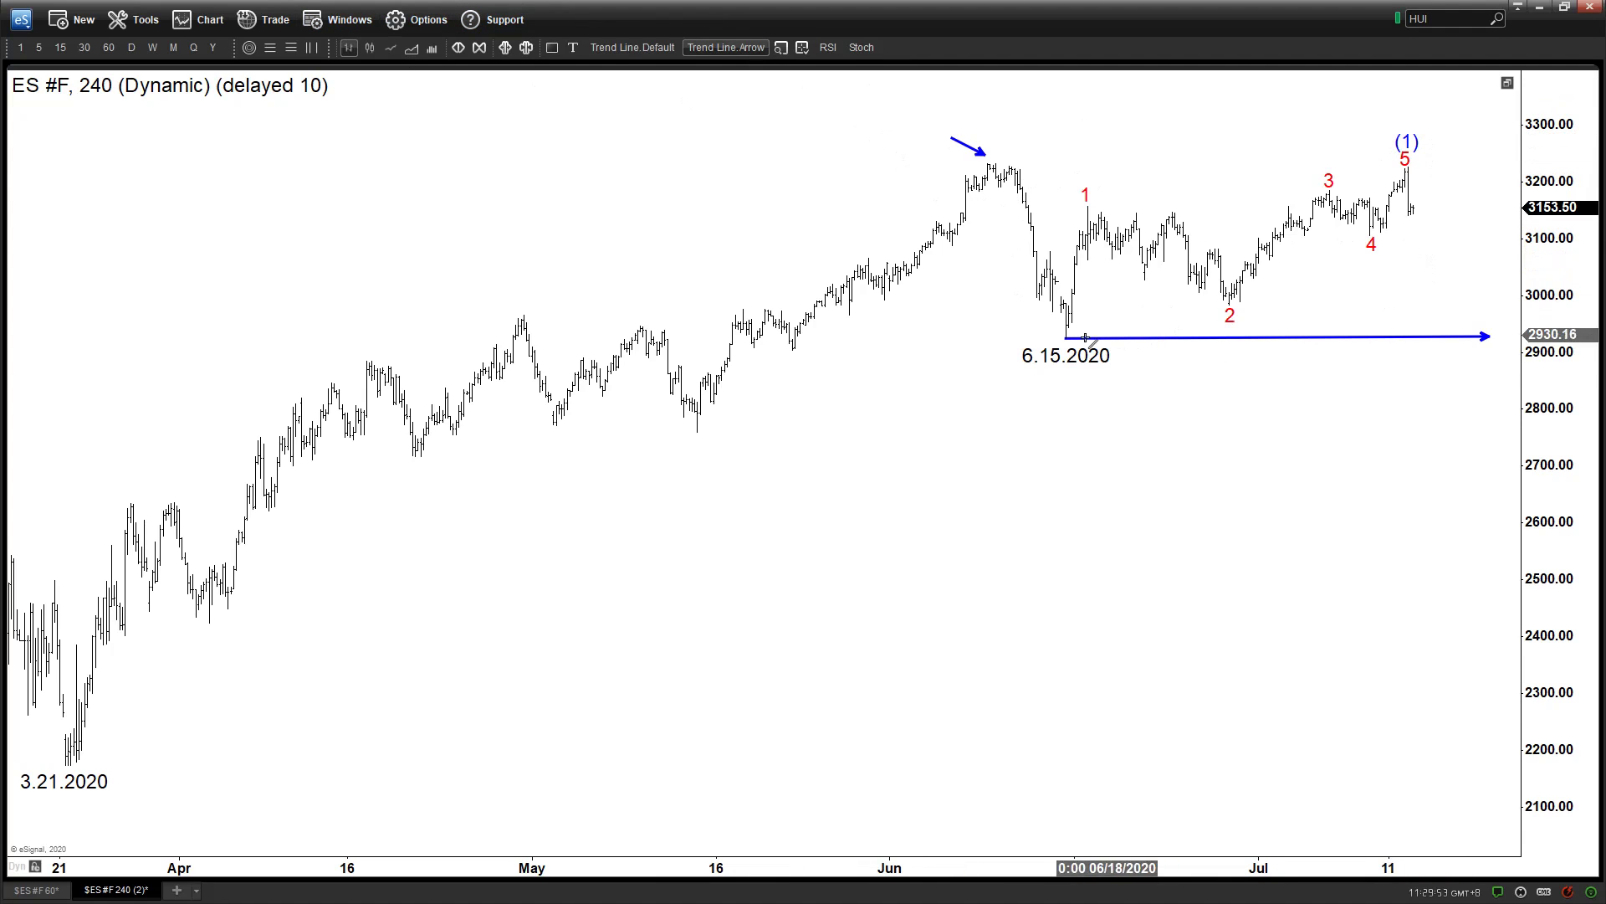
mouse_move(998, 162)
mouse_down()
mouse_move(1077, 340)
mouse_move(1471, 140)
mouse_move(1443, 155)
mouse_move(1468, 432)
mouse_up()
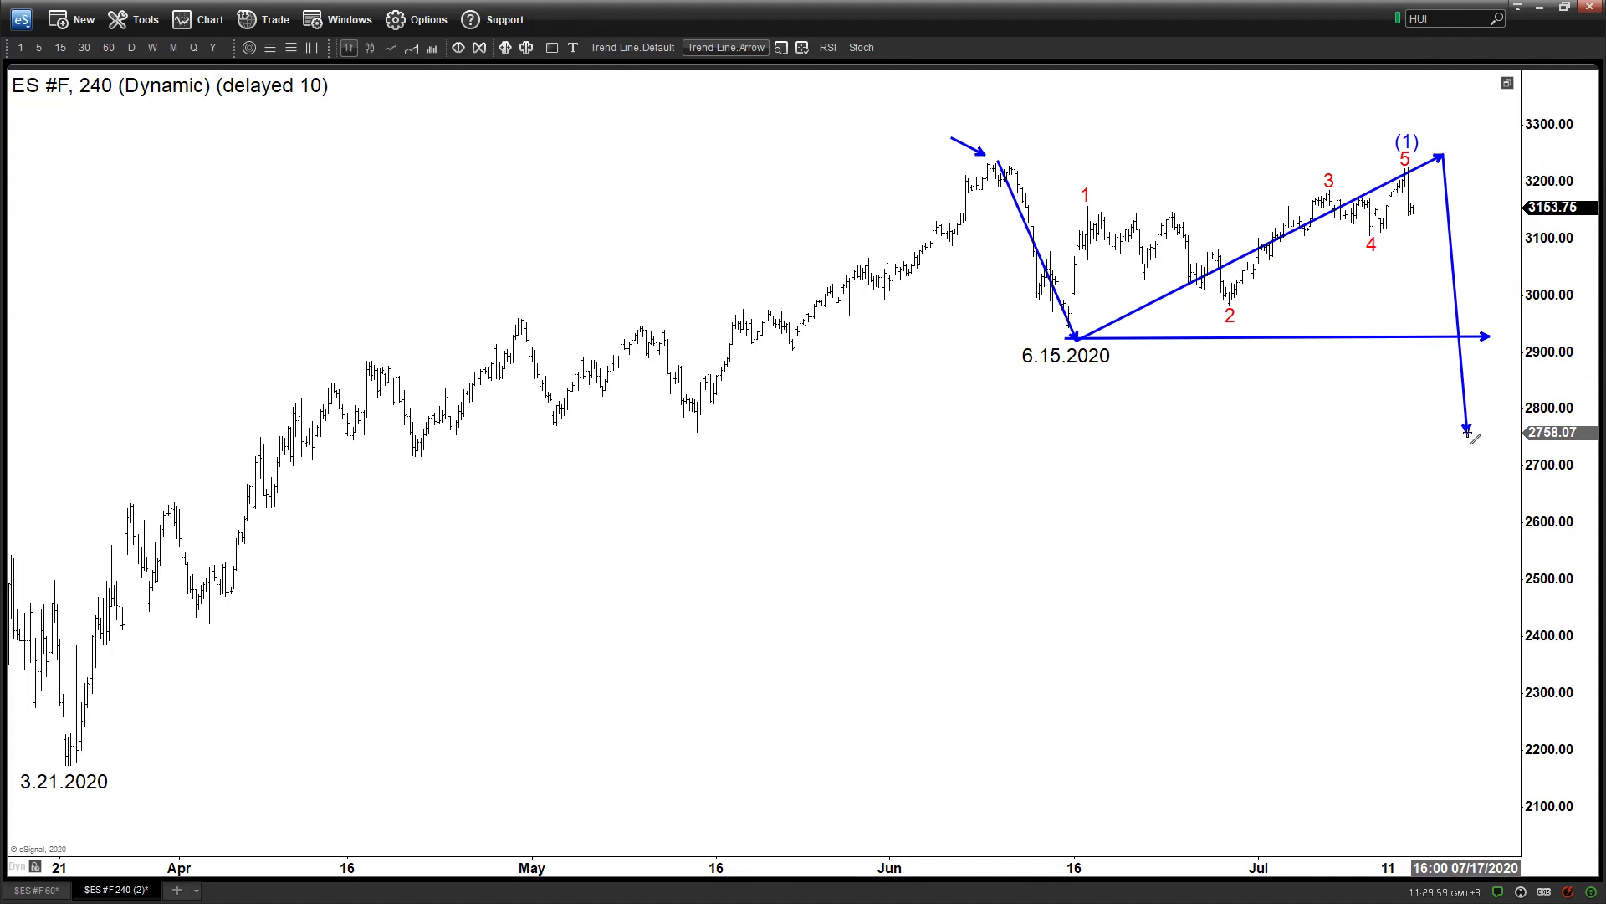
key(Escape)
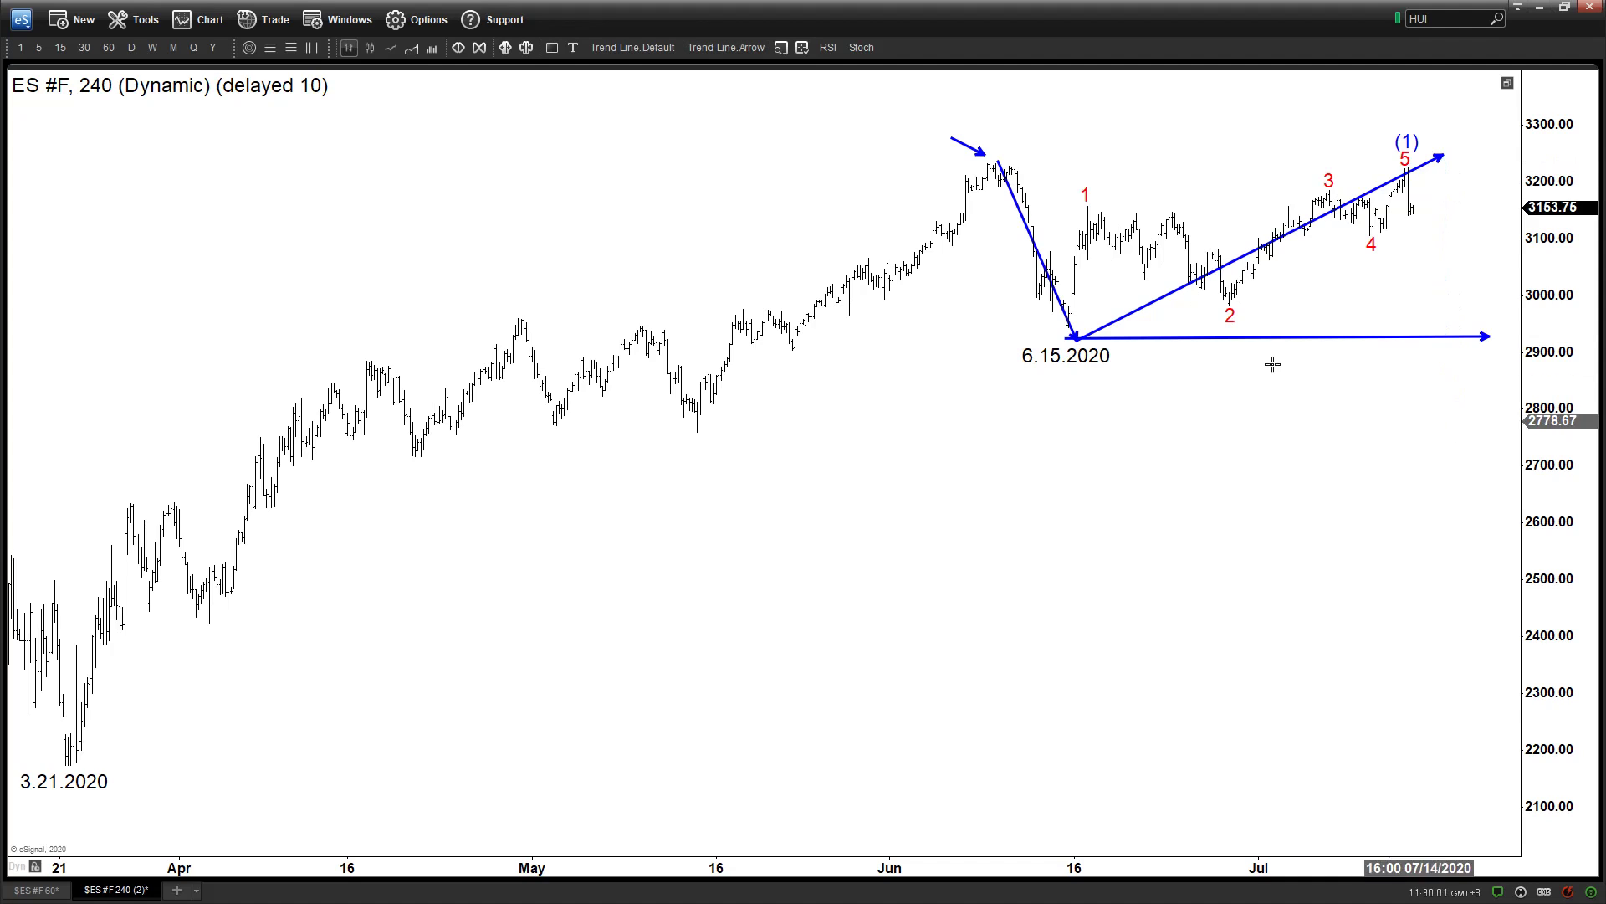
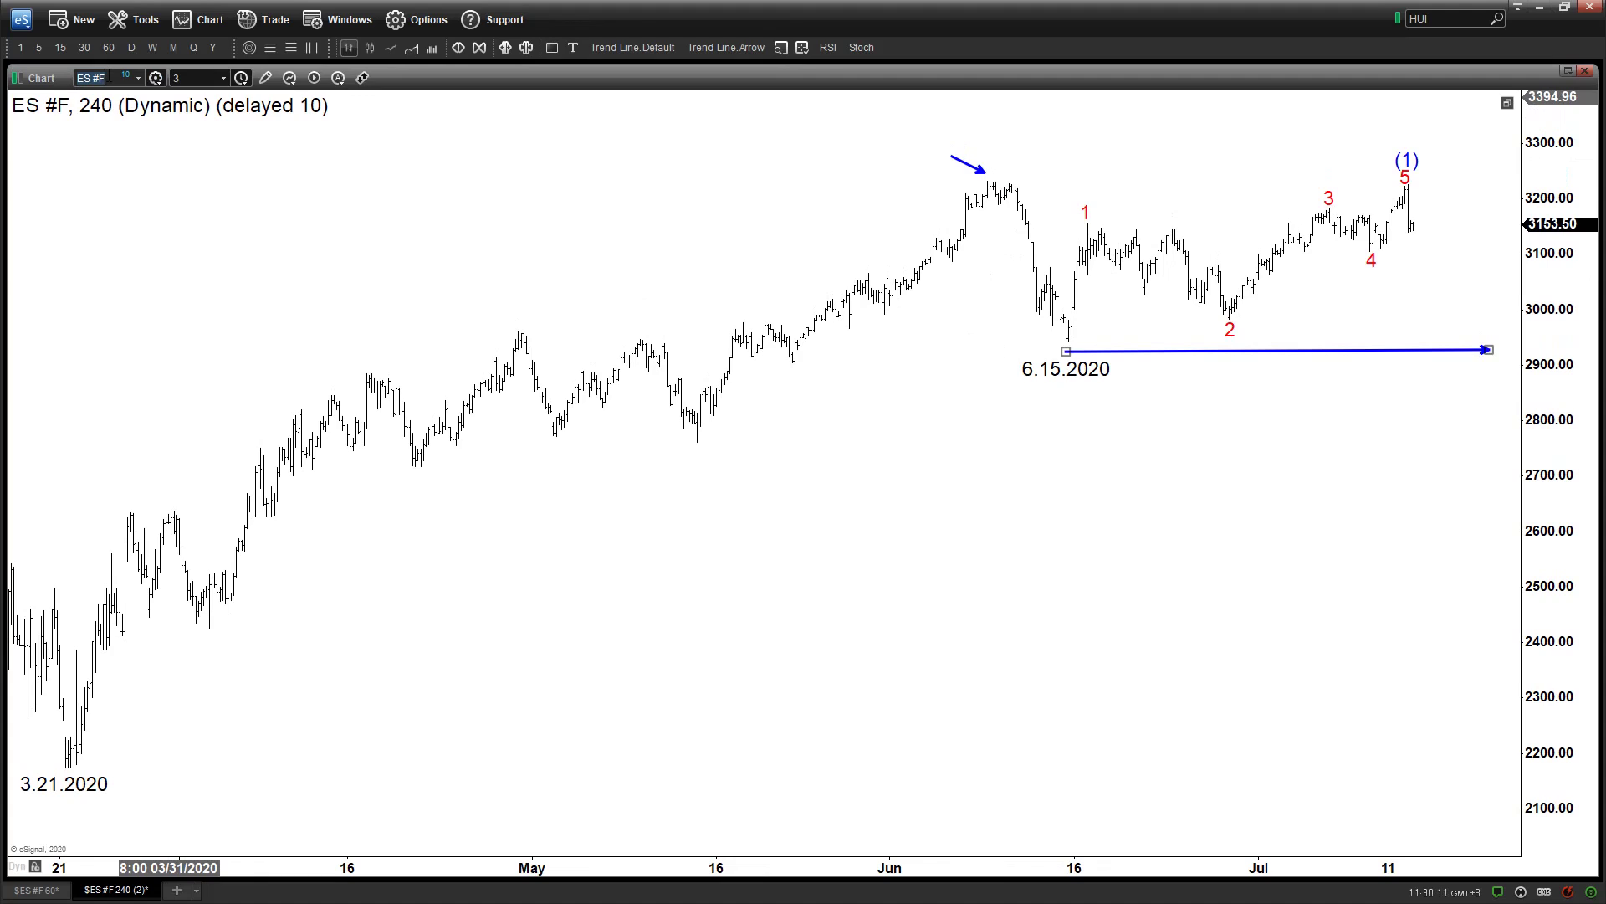
Change the chart symbol to $SPX and set its interval to 240.
text(PX)
key(Return)
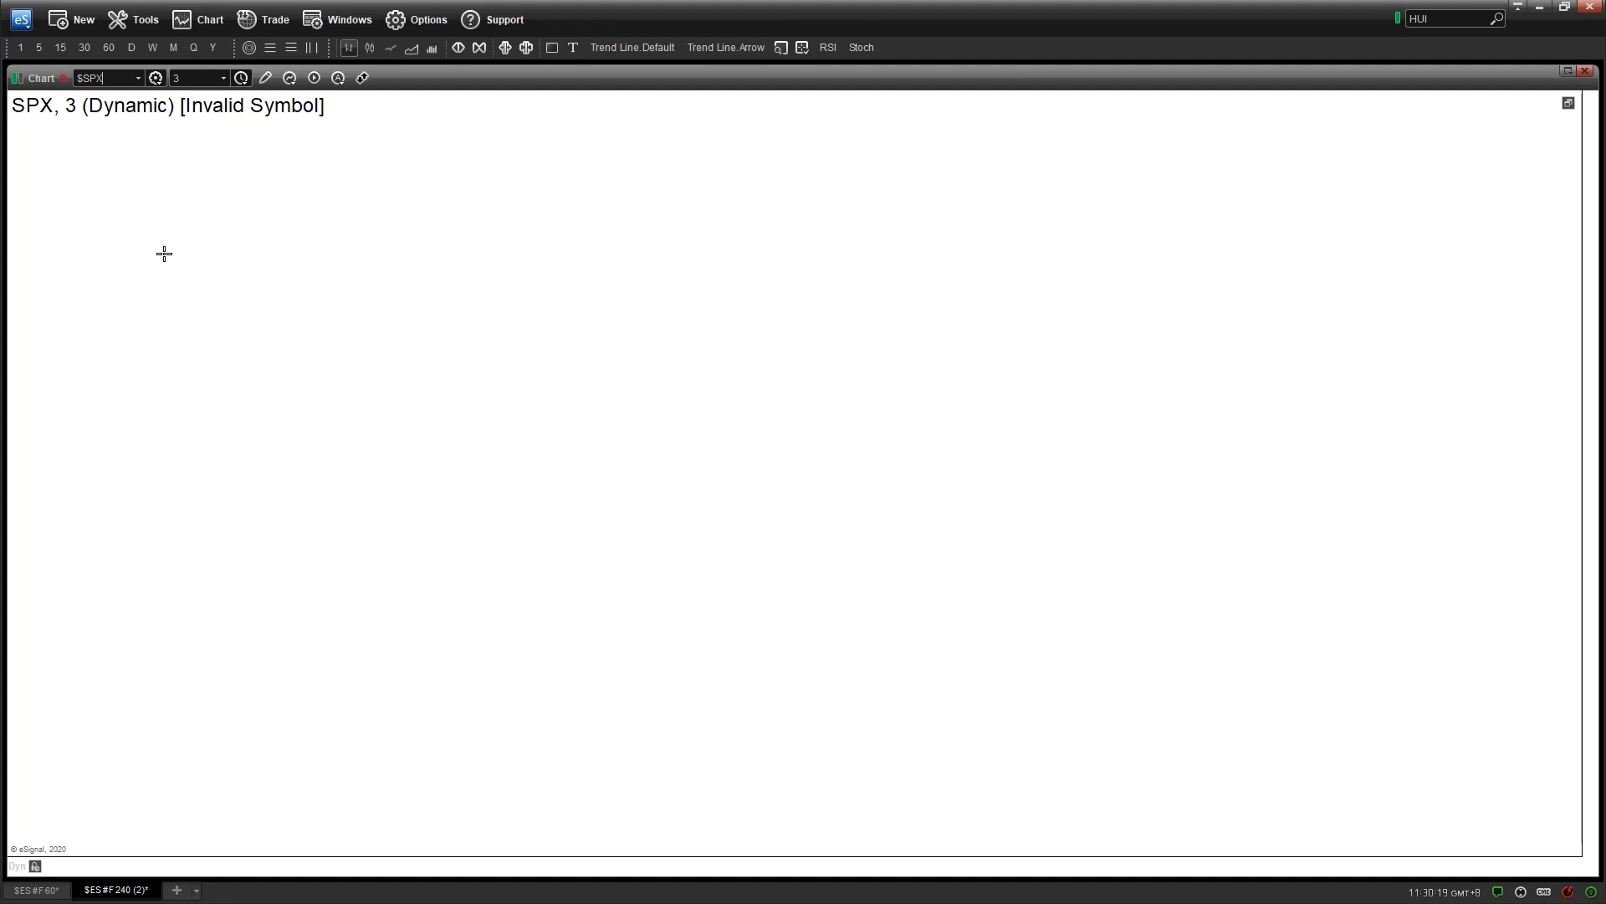
key(Return)
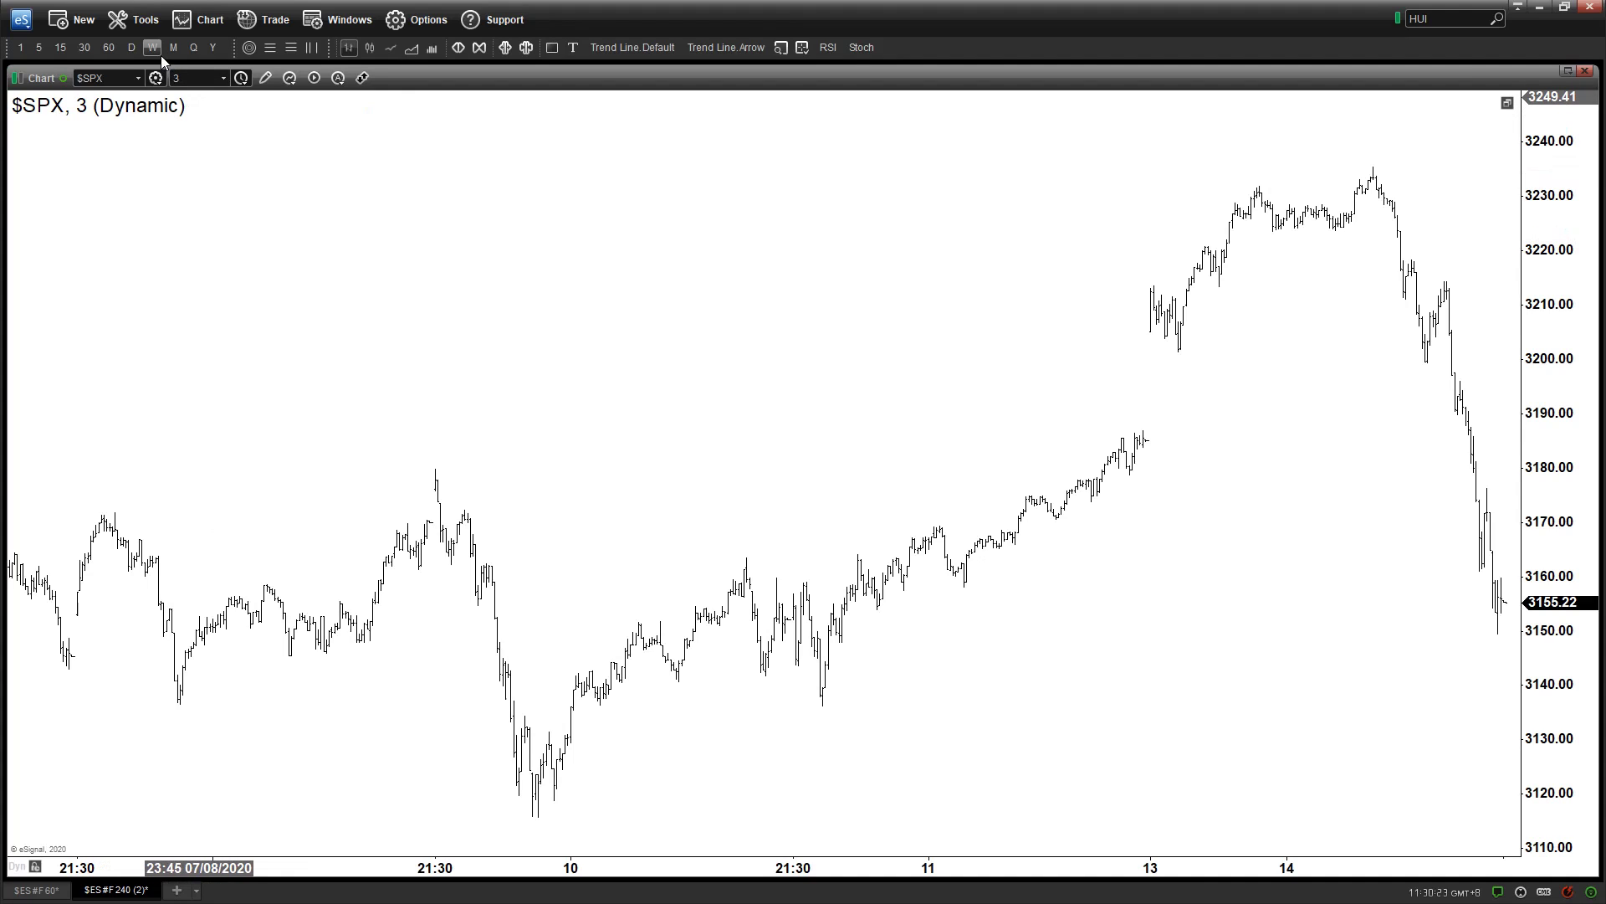
click(200, 80)
text(240)
key(Return)
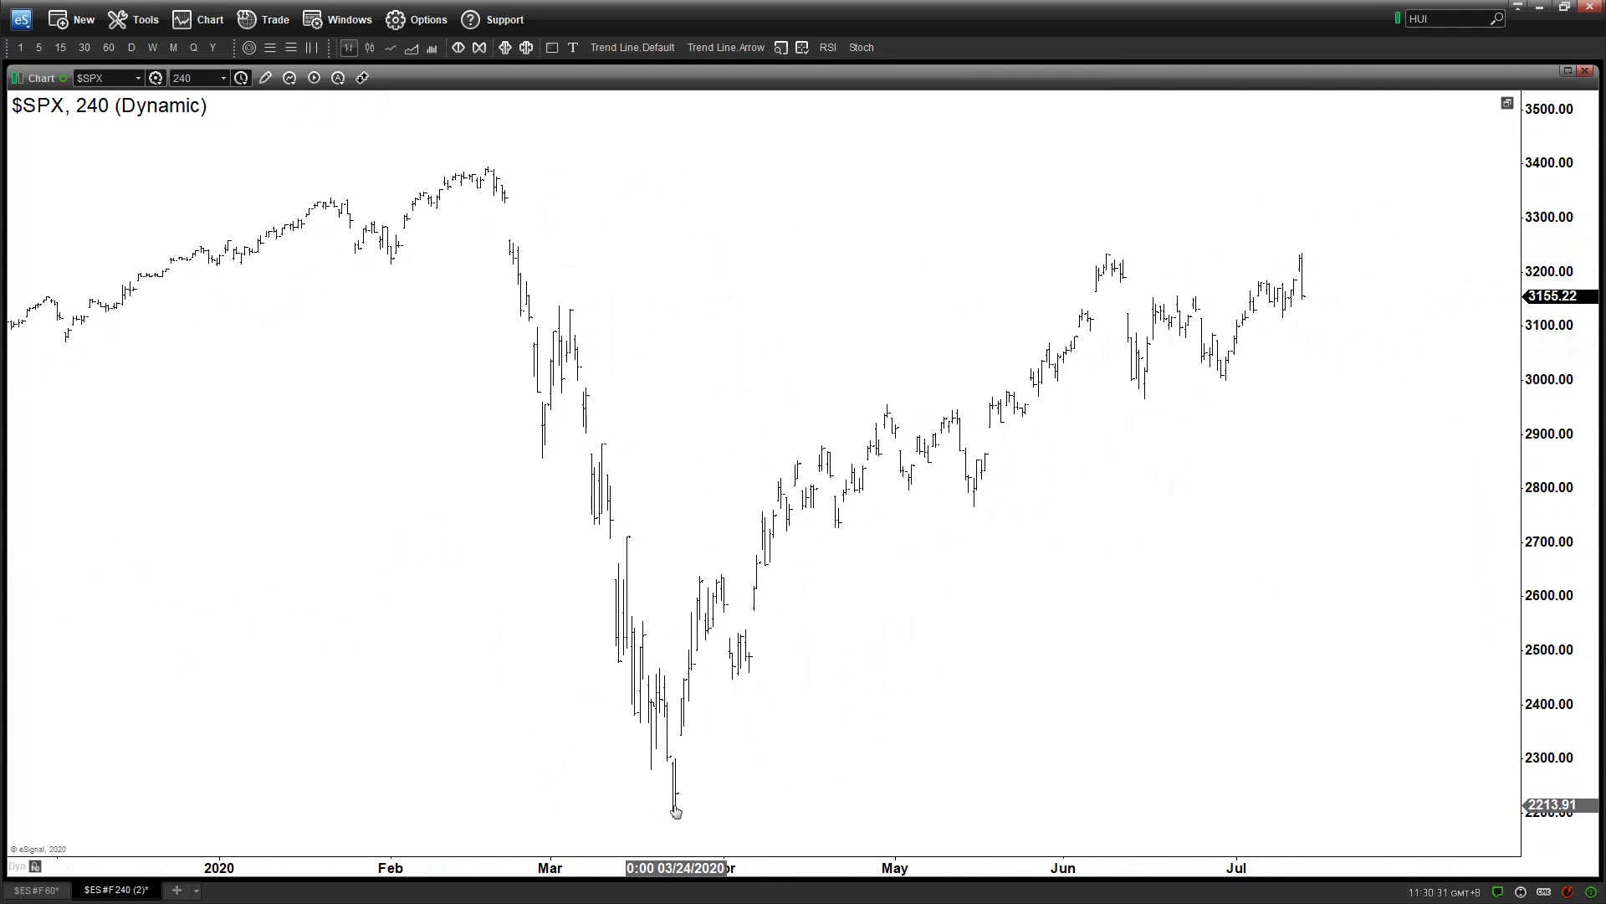
Add the text labels 3.24.2020 below the March low and 6.16.2020 below the mid-June low.
click(572, 47)
click(646, 829)
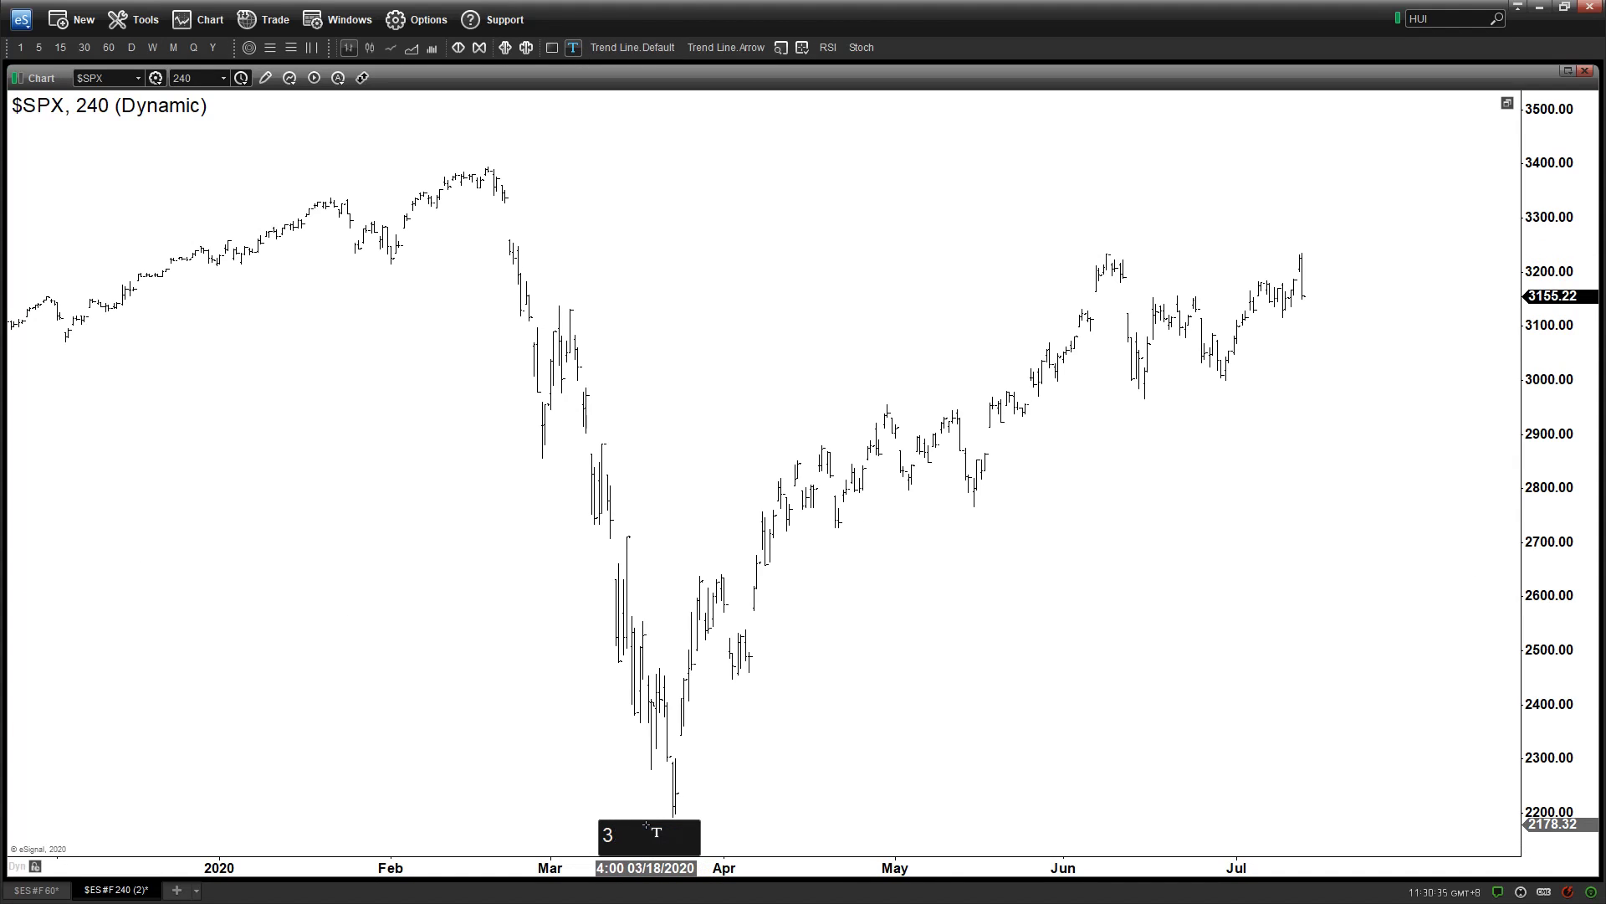
key(Return)
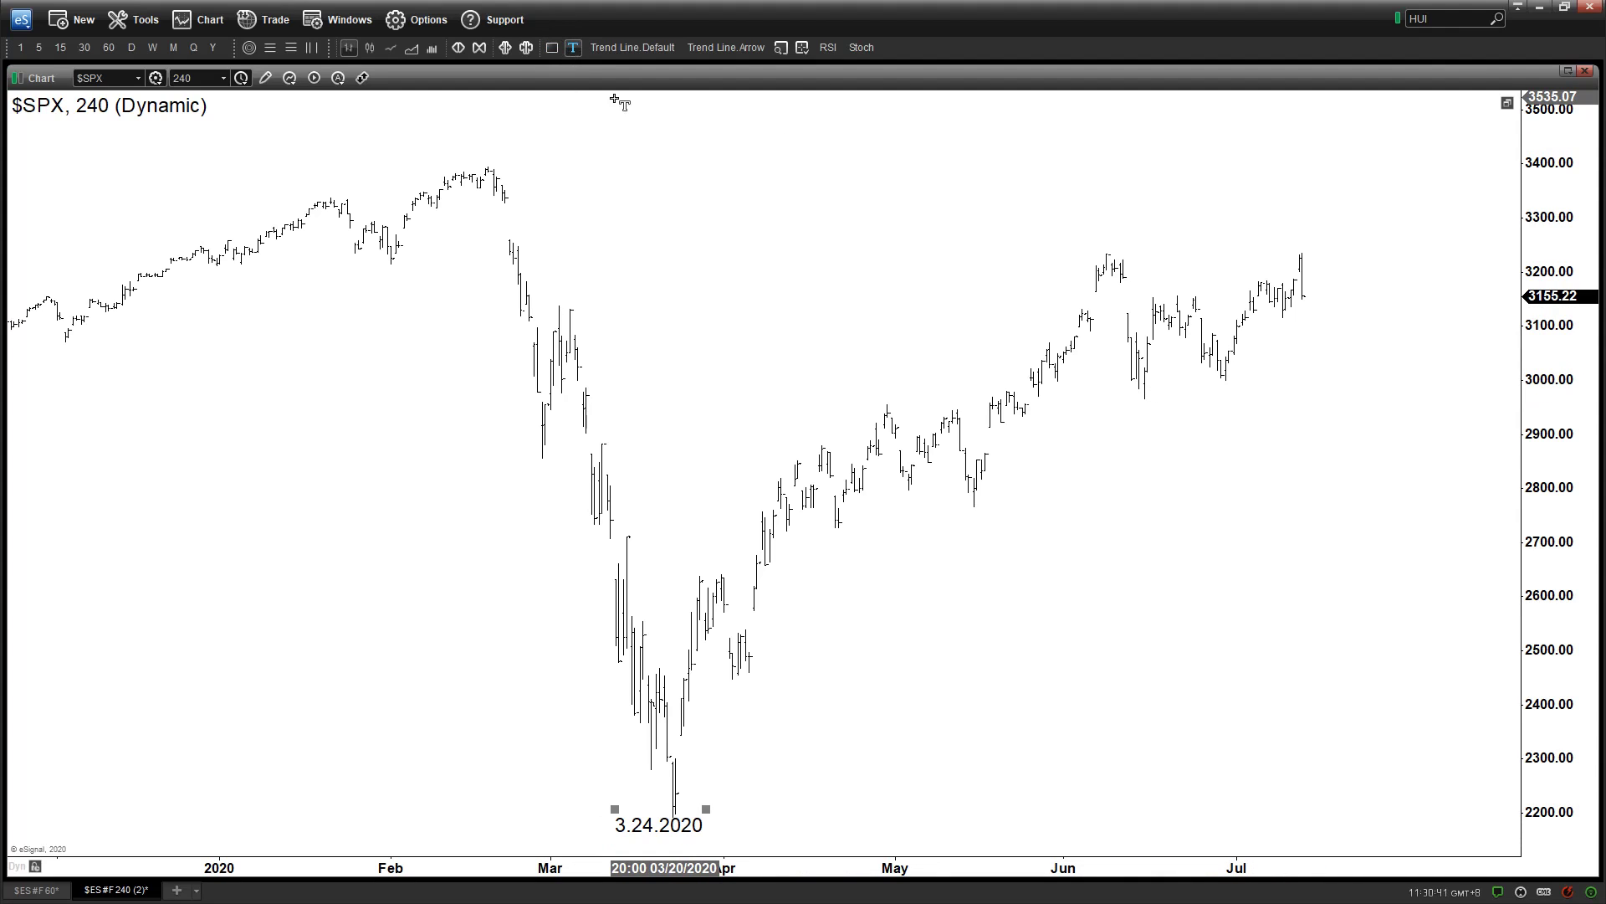
click(1131, 402)
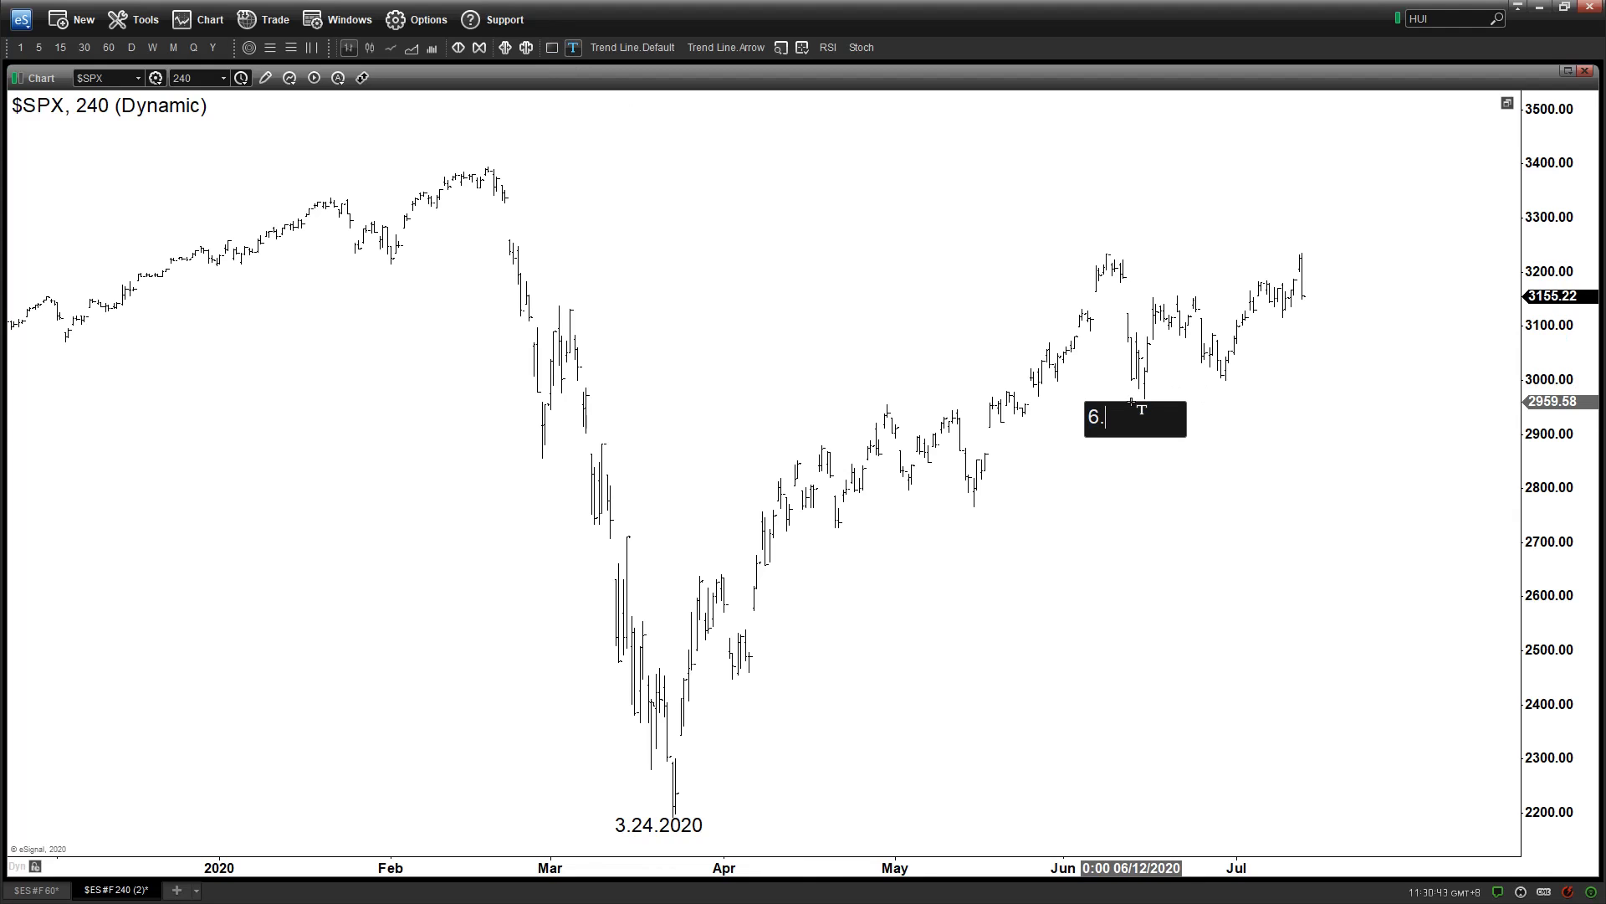
text(6.16.2020)
key(Return)
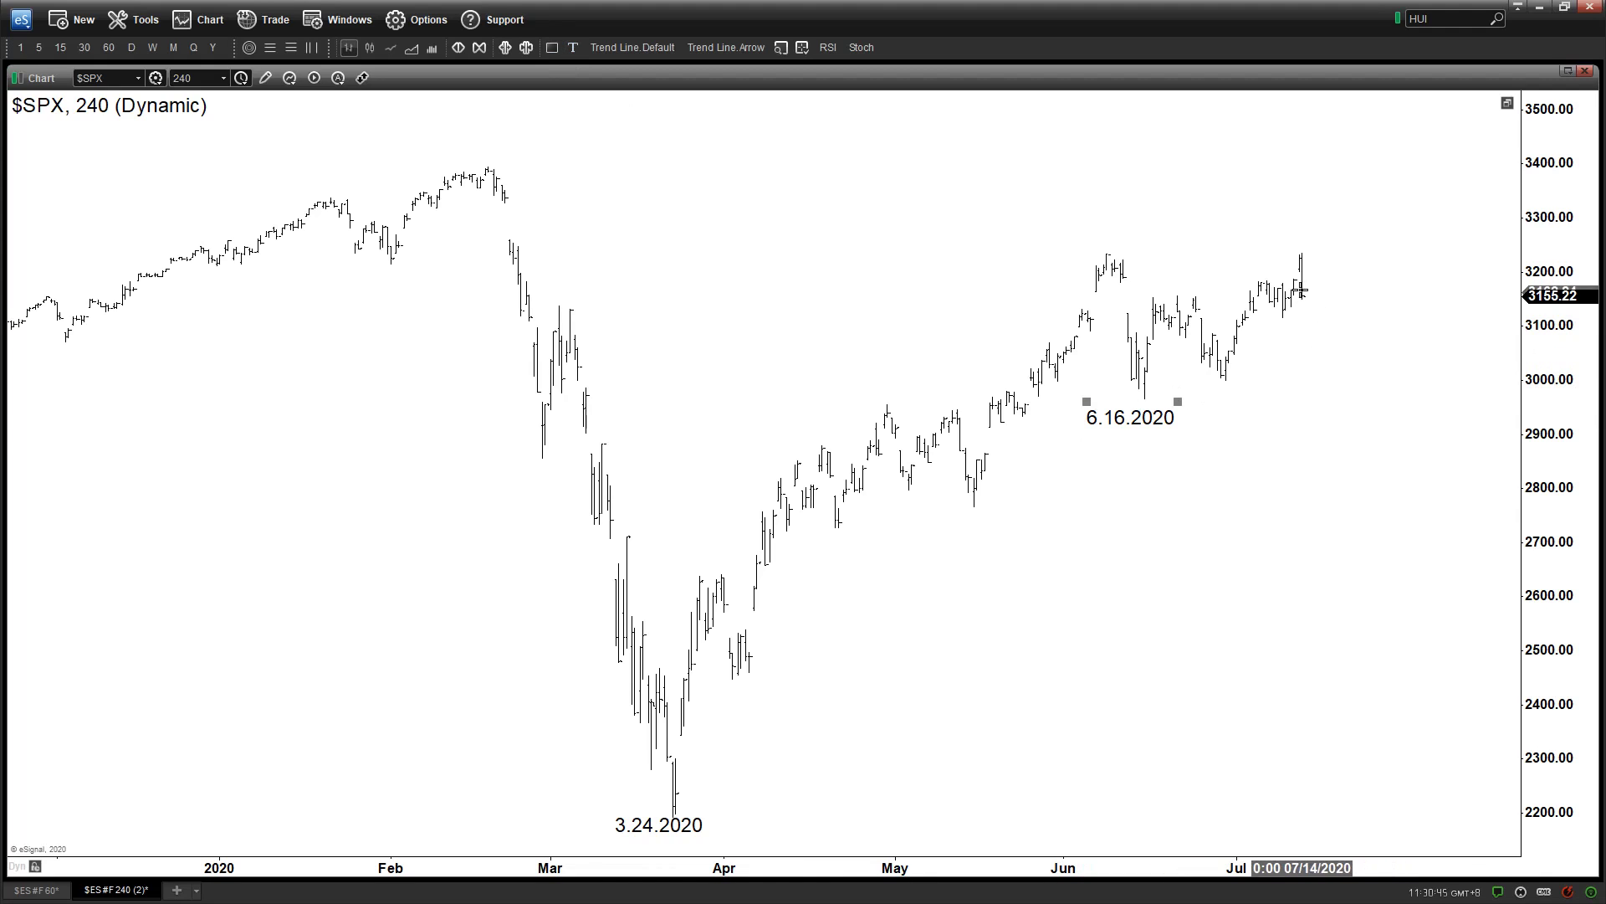
Draw a horizontal default trend line from the 6.16.2020 low to beyond the latest July bars.
click(780, 48)
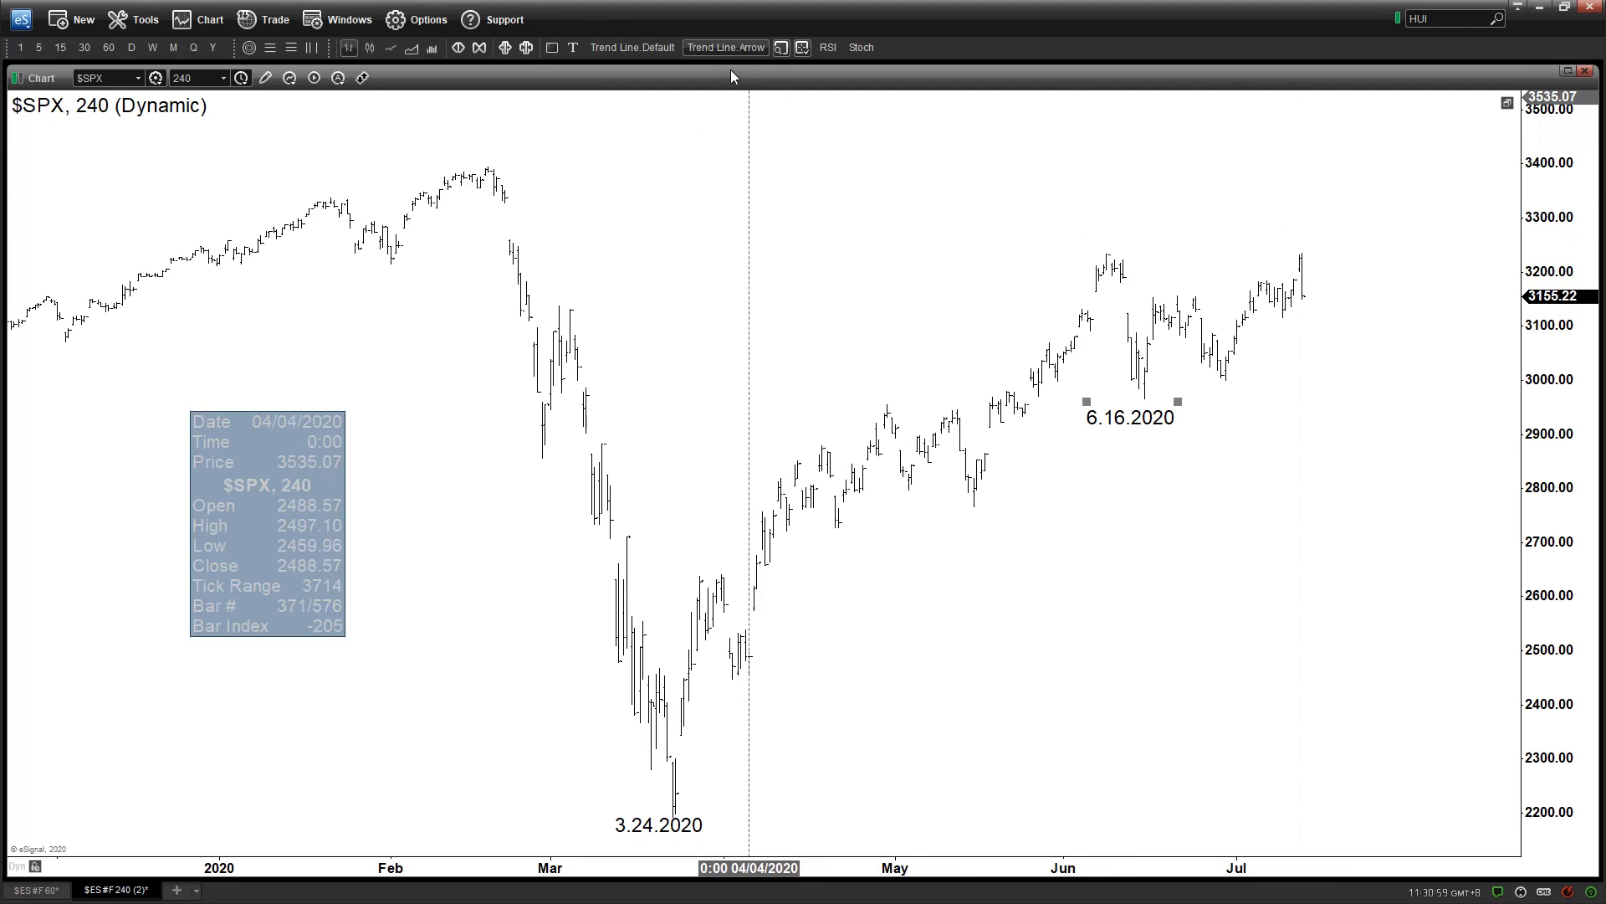
click(782, 48)
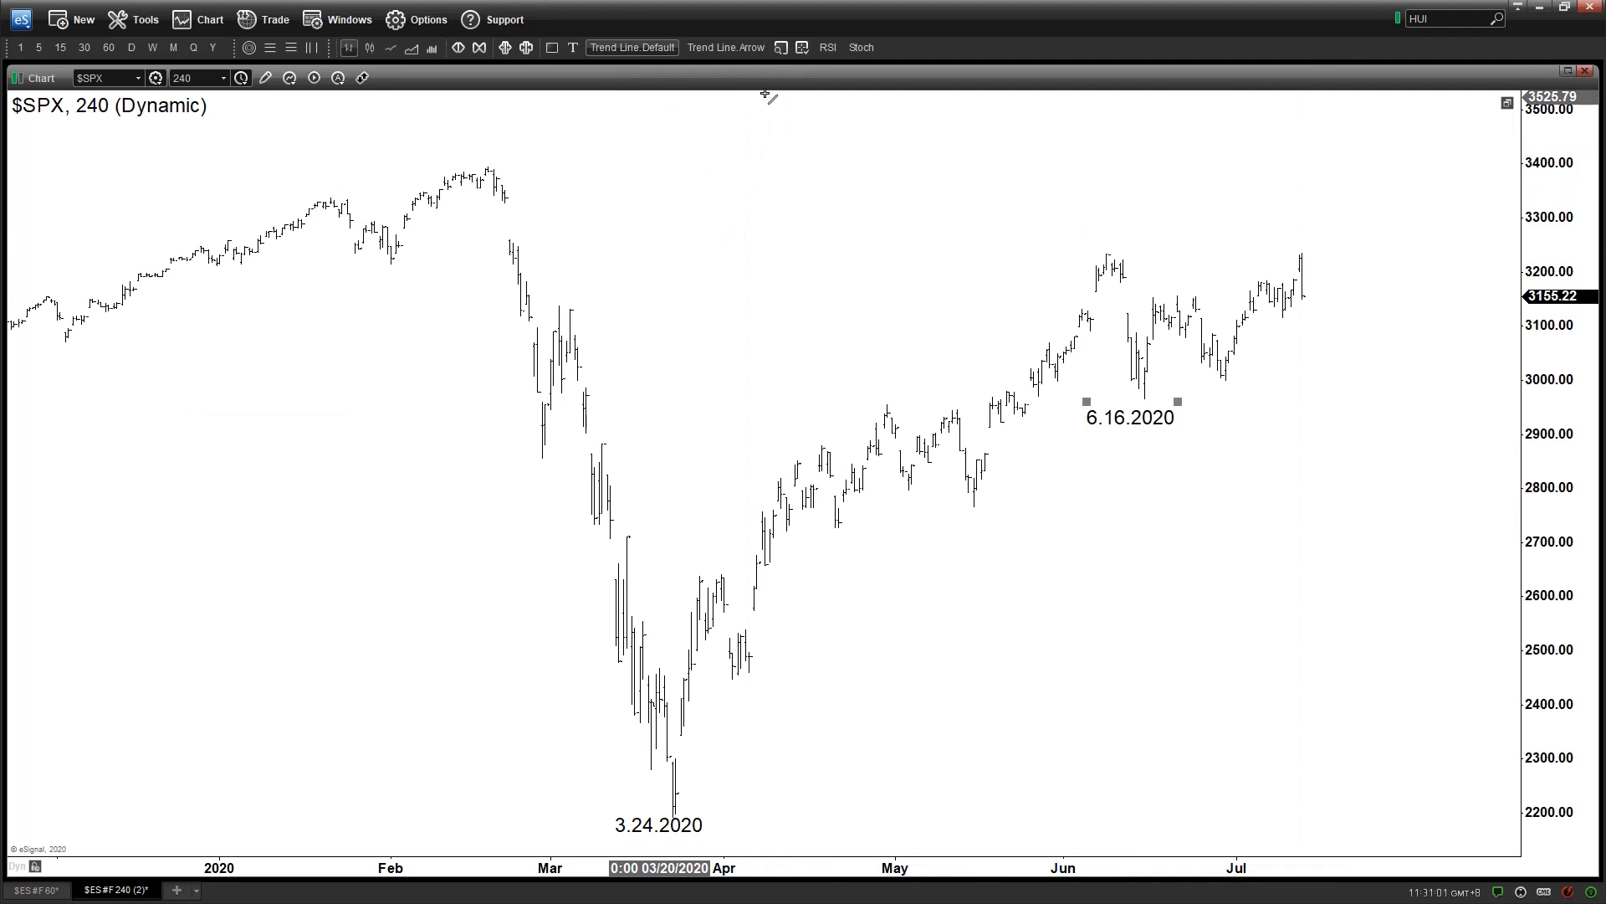
drag(1144, 398, 1453, 398)
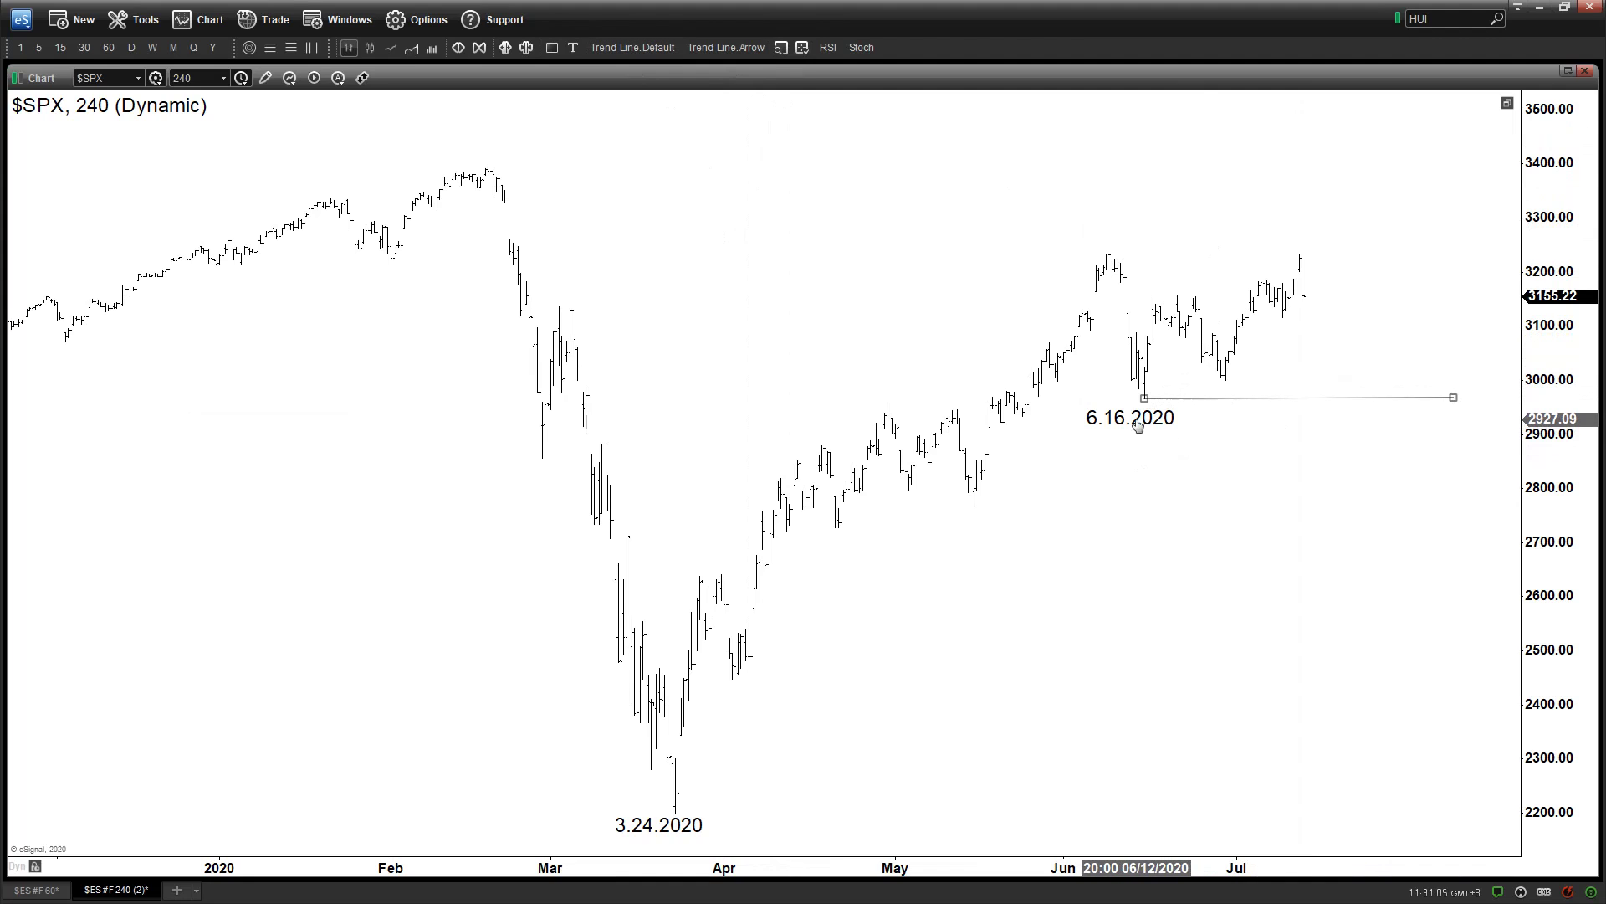
Draw a trend line arrow from the 3.24.2020 low up past the July high to about 3425, and remove it.
drag(1064, 277, 982, 272)
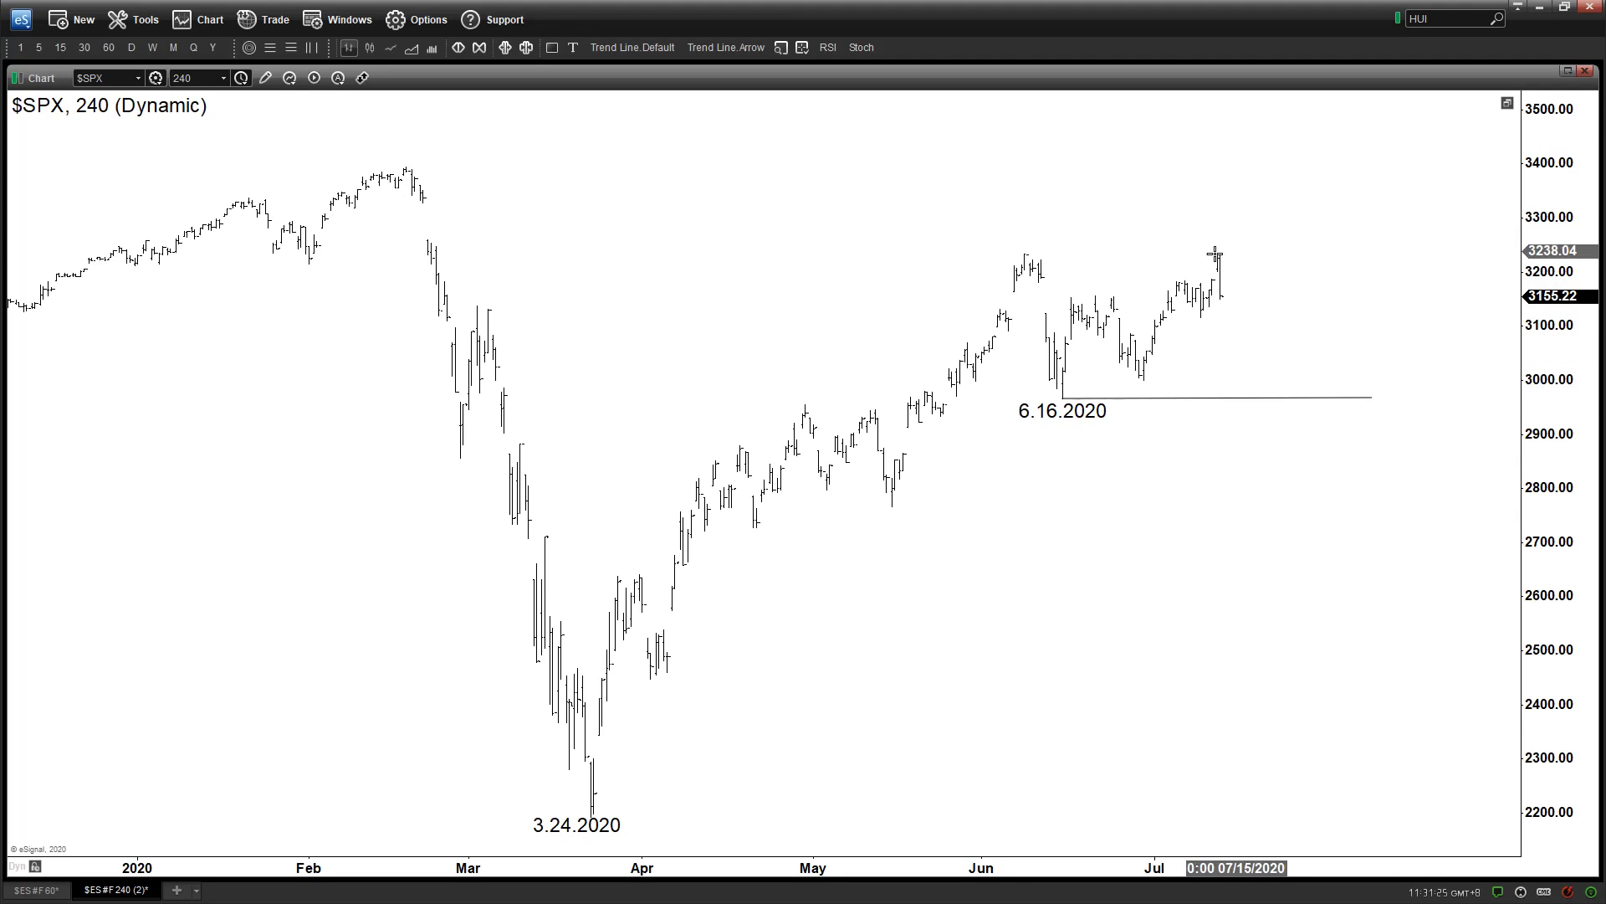
click(735, 48)
mouse_move(587, 812)
mouse_down()
mouse_move(925, 423)
mouse_move(1336, 152)
mouse_up()
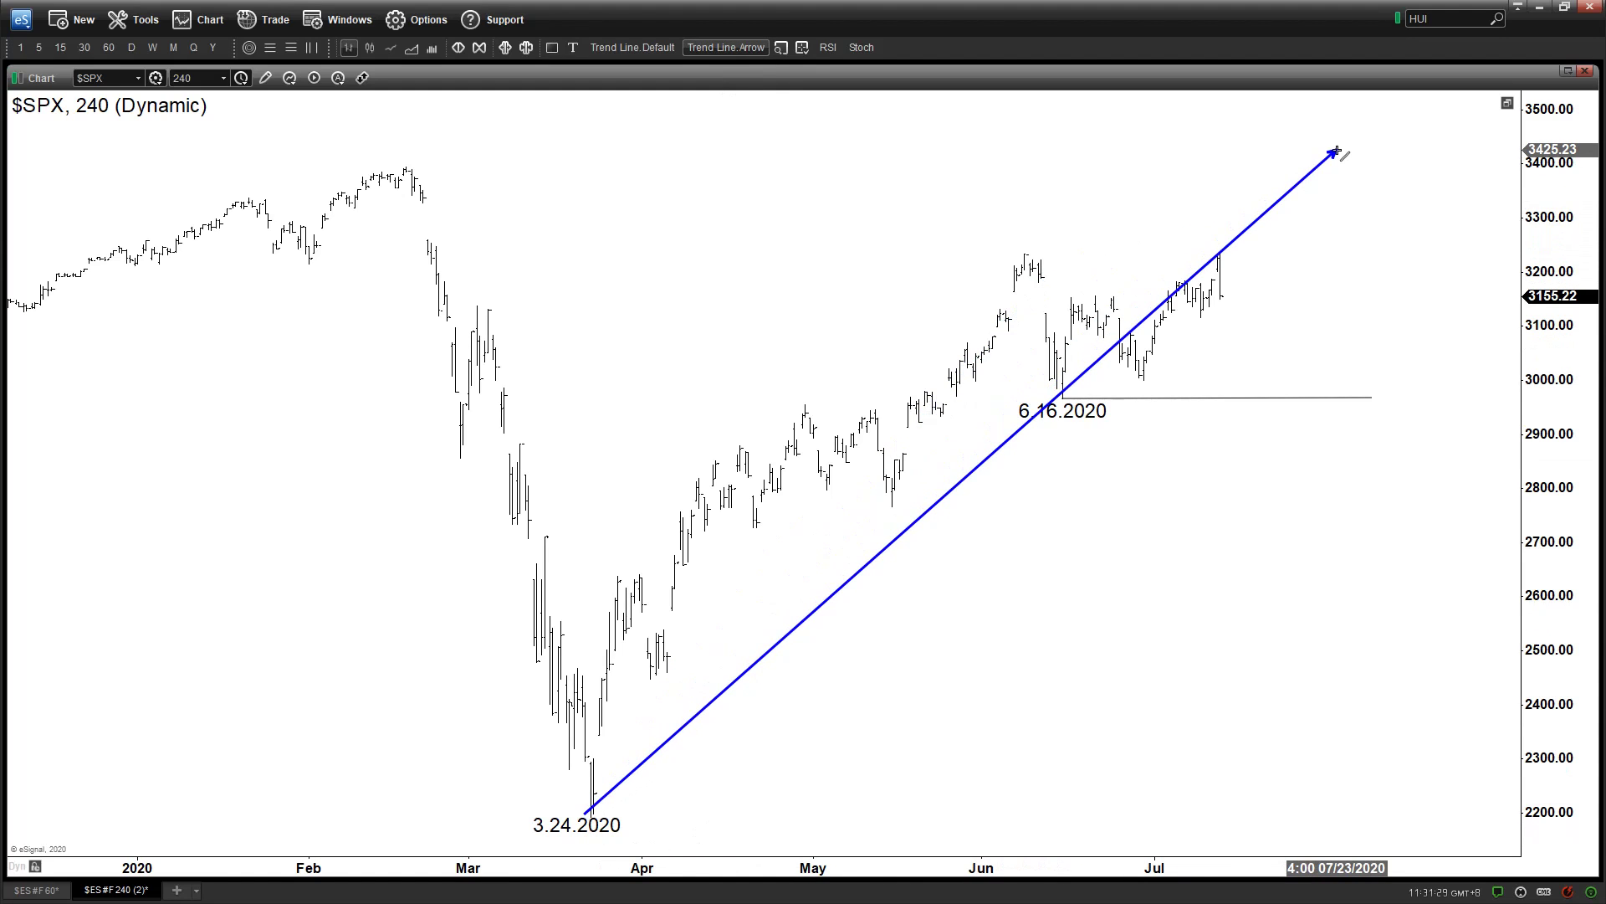
key(Escape)
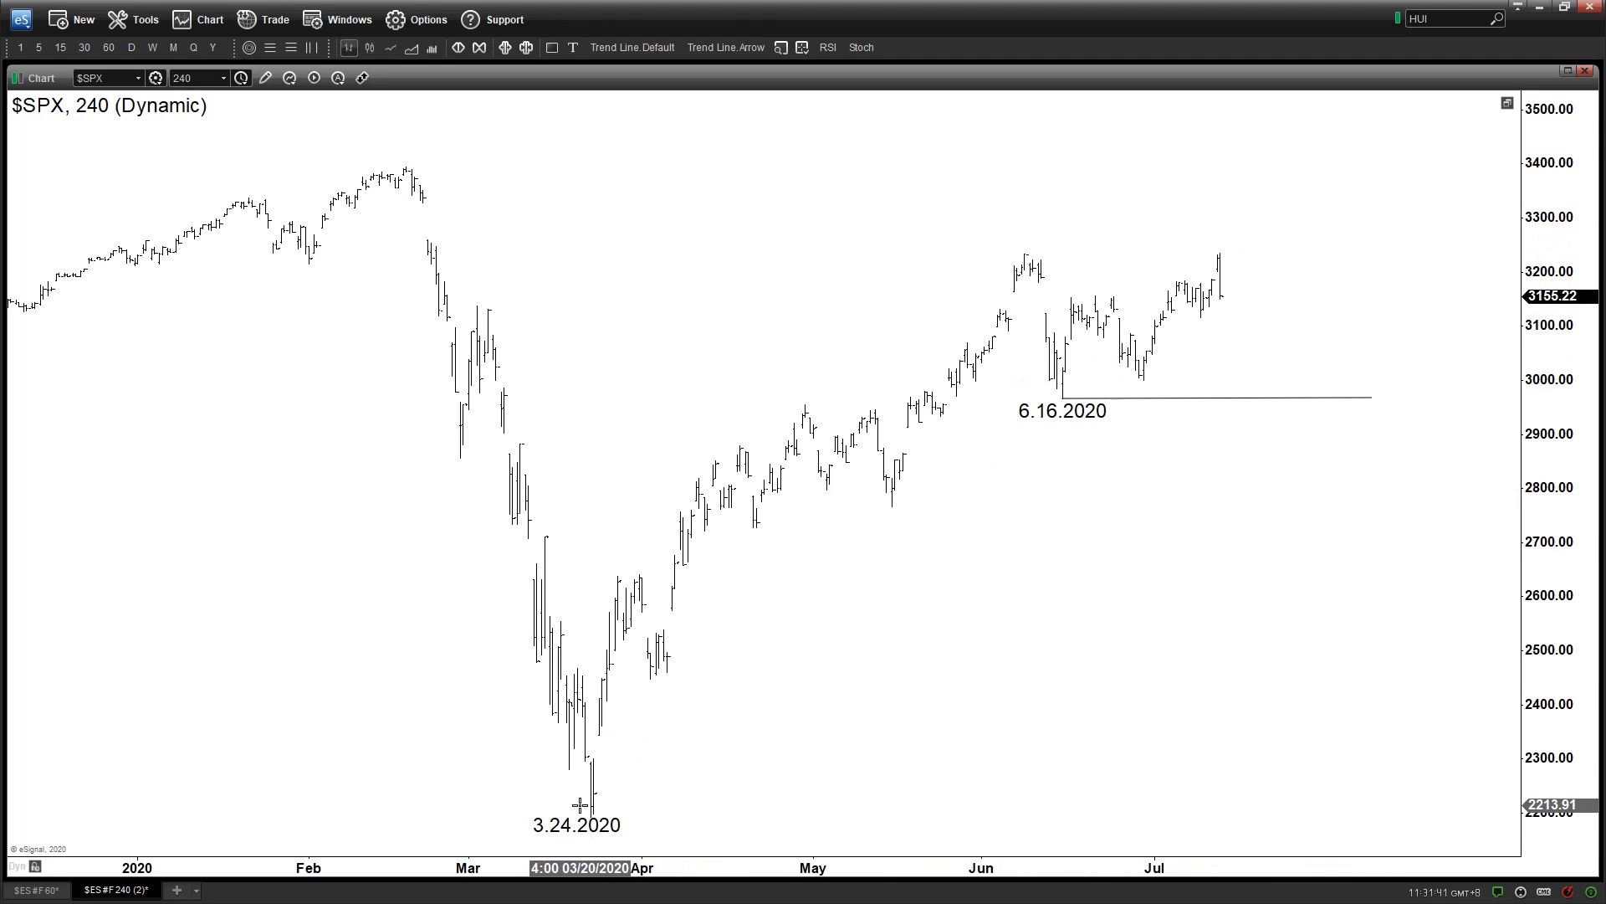
Copy the blue (1) label from the ES 60-minute chart to above the July high on the $SPX chart, removing the extra copy.
click(1094, 415)
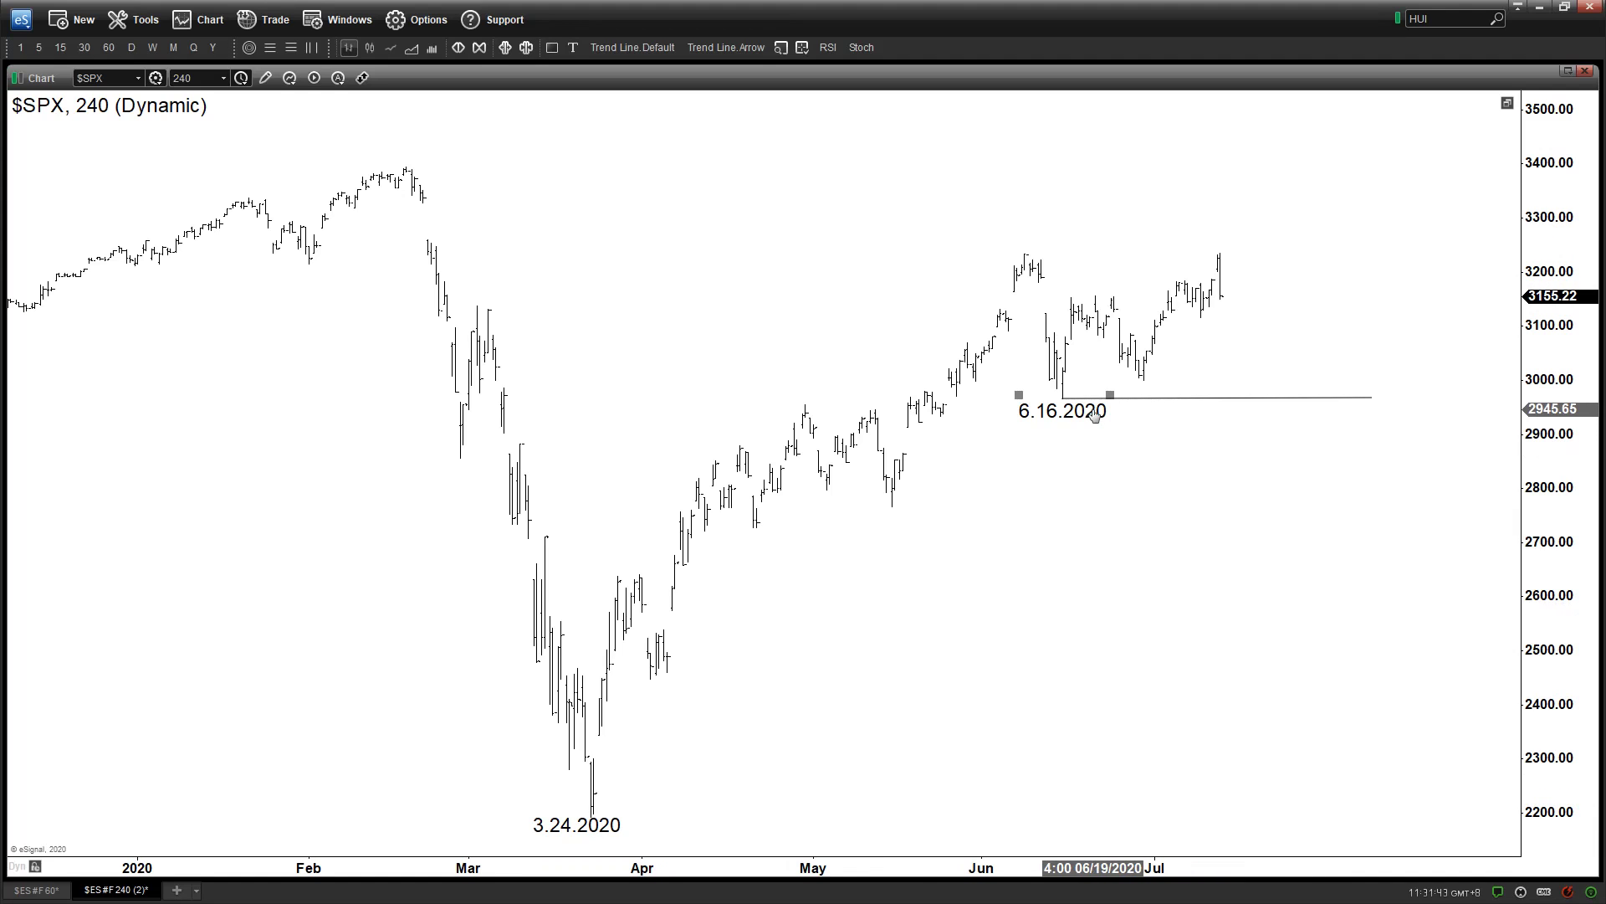
click(38, 891)
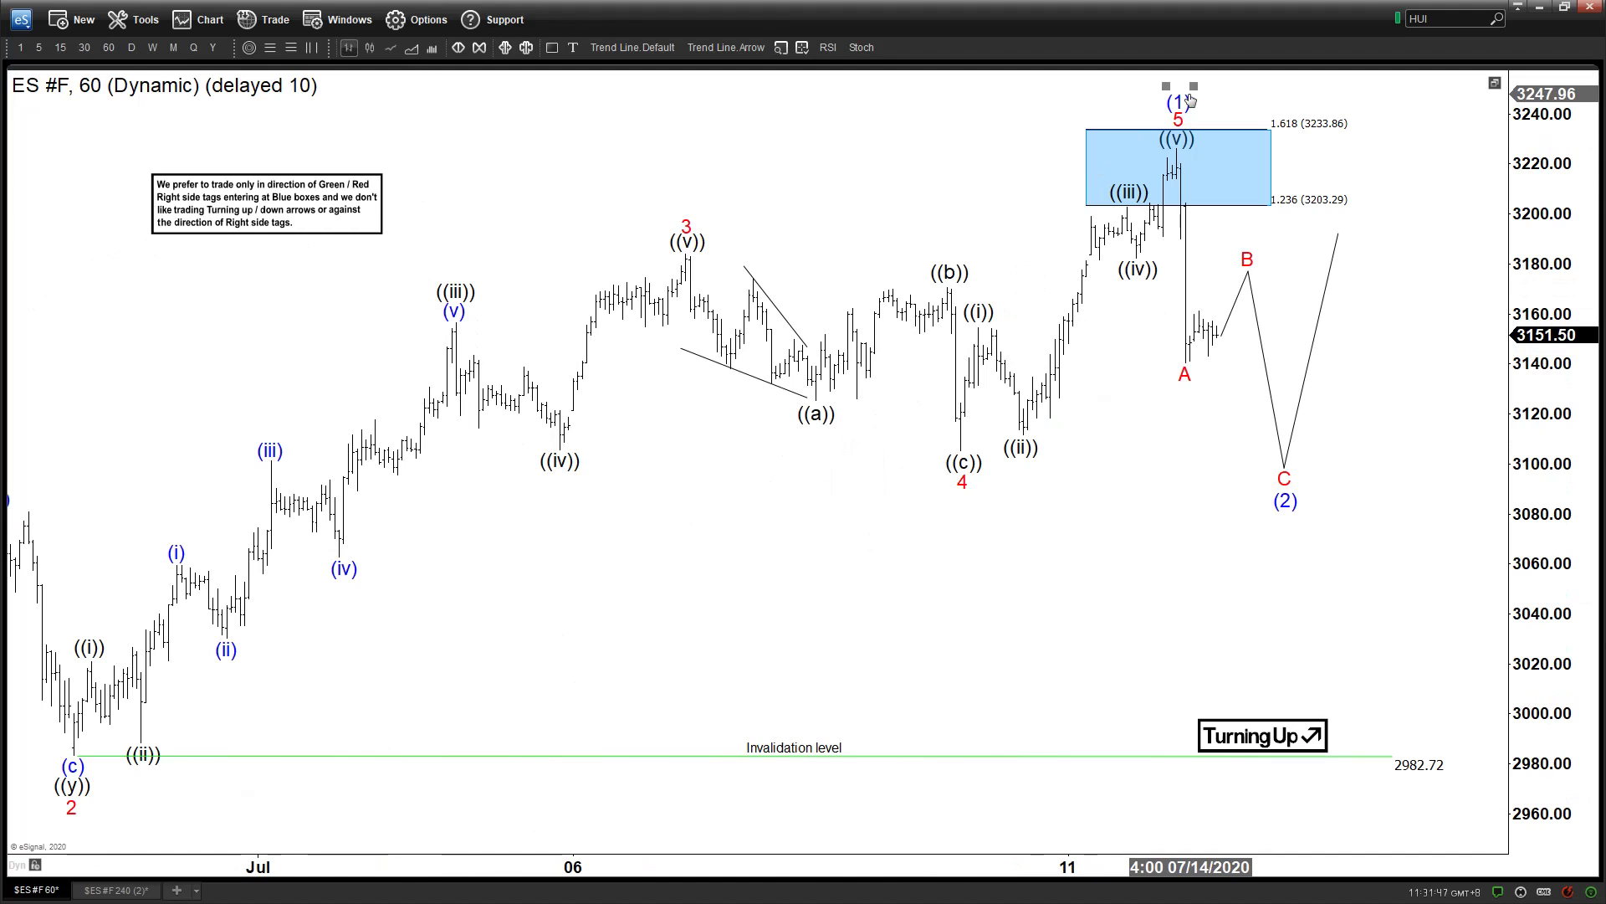
click(115, 889)
key(ctrl+v)
click(1217, 226)
key(ctrl+v)
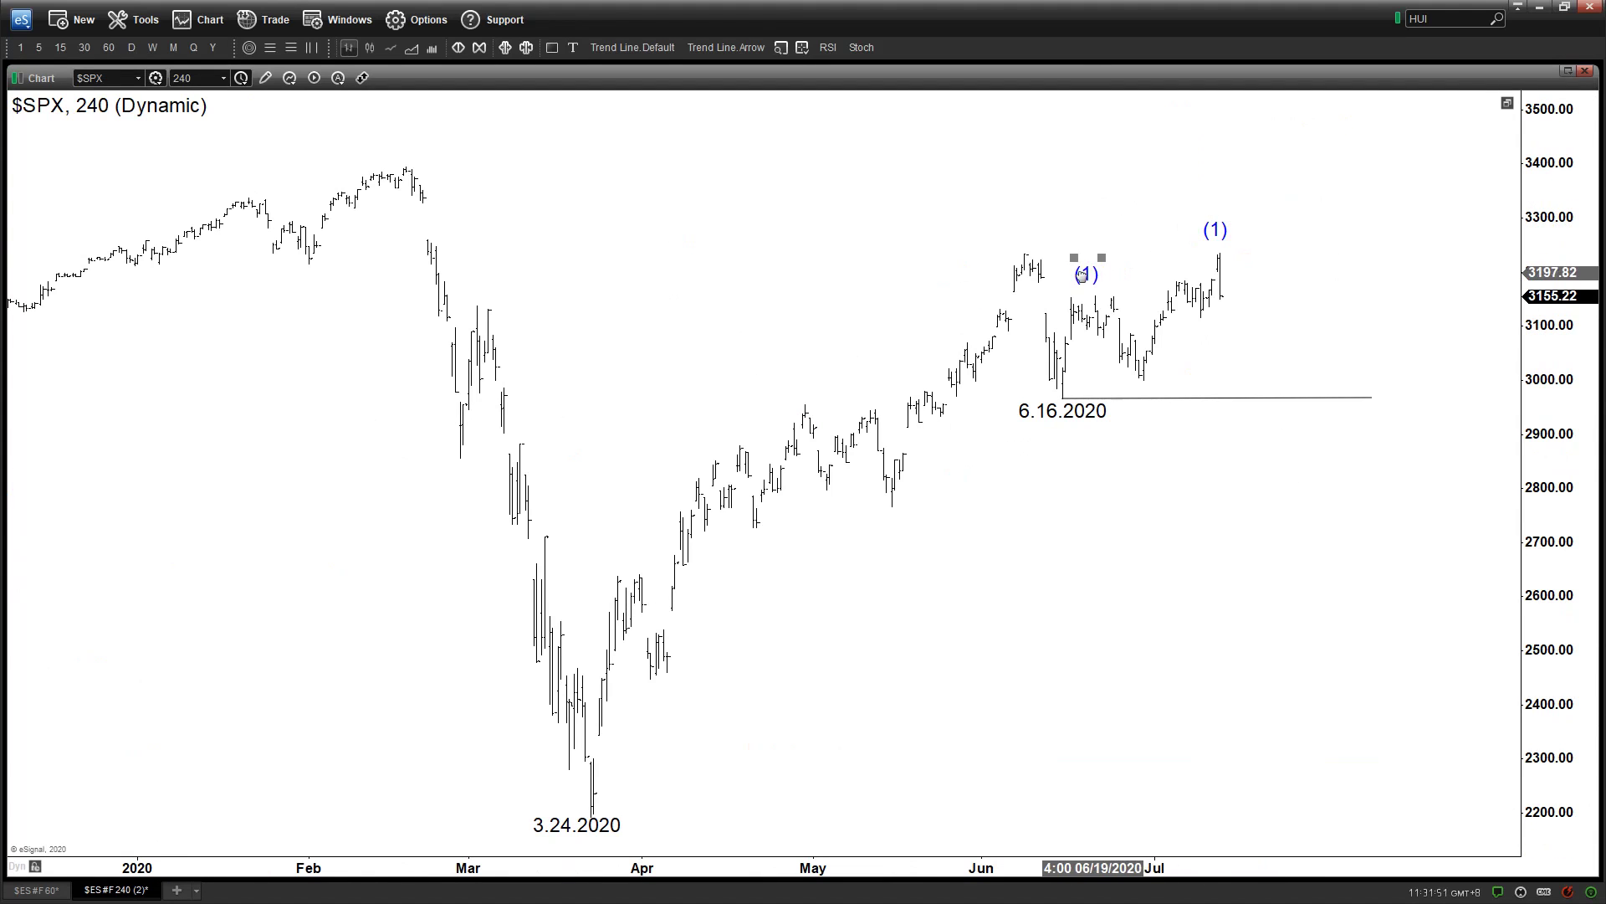
drag(1089, 273, 1266, 184)
right_click(1266, 184)
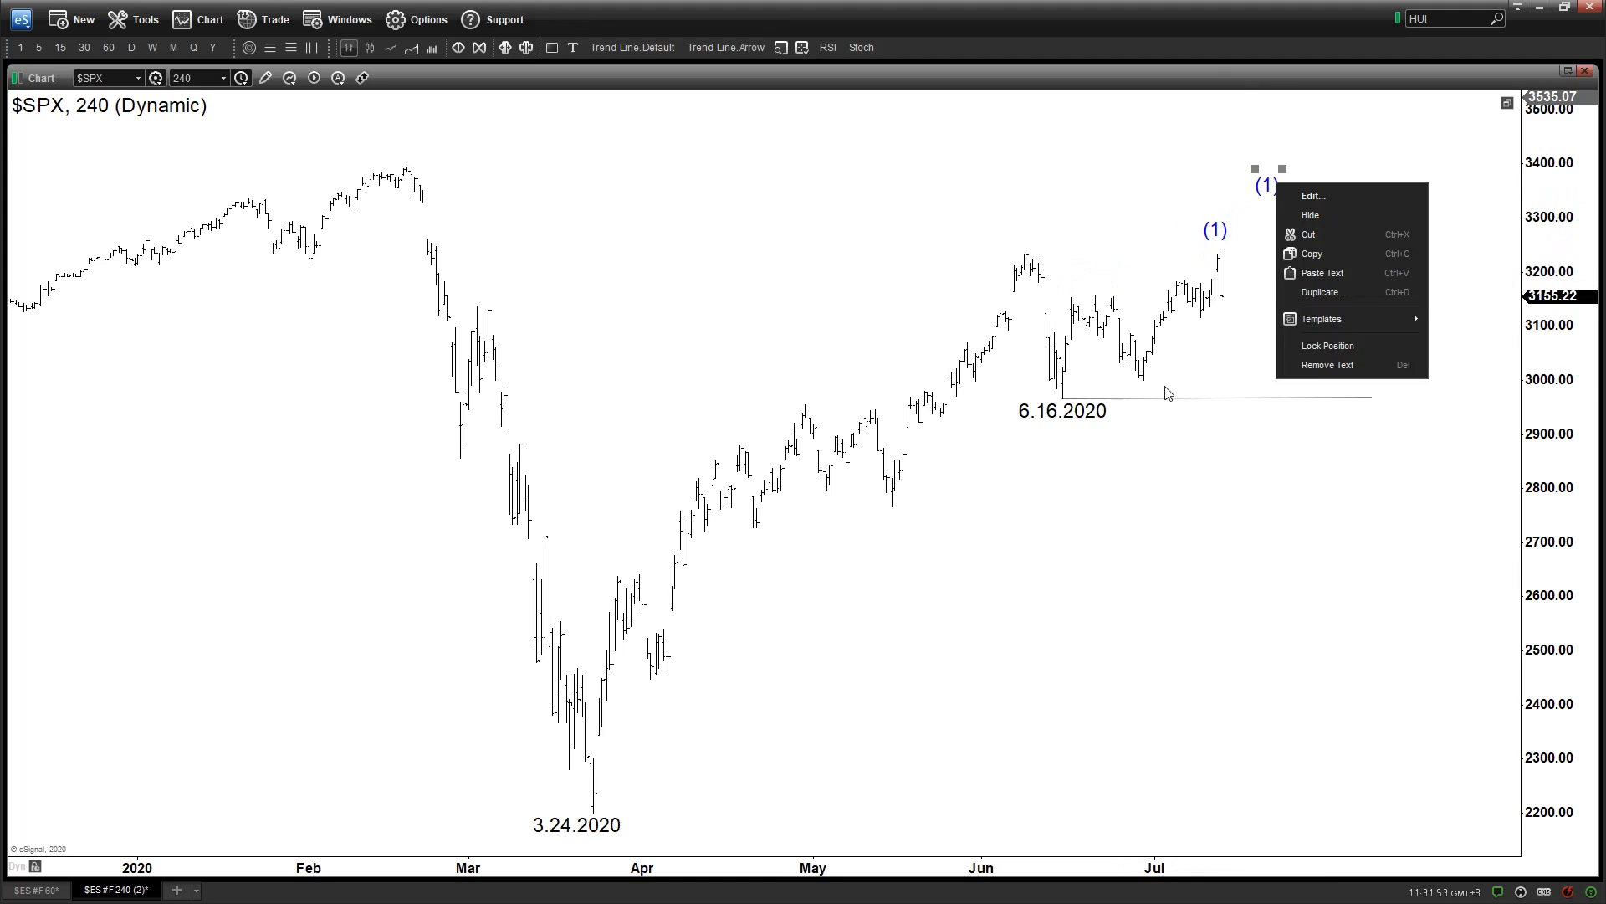
click(1329, 365)
Change the (1) label above the July high to black text reading ((5)) and move it slightly closer to the bars.
click(1221, 228)
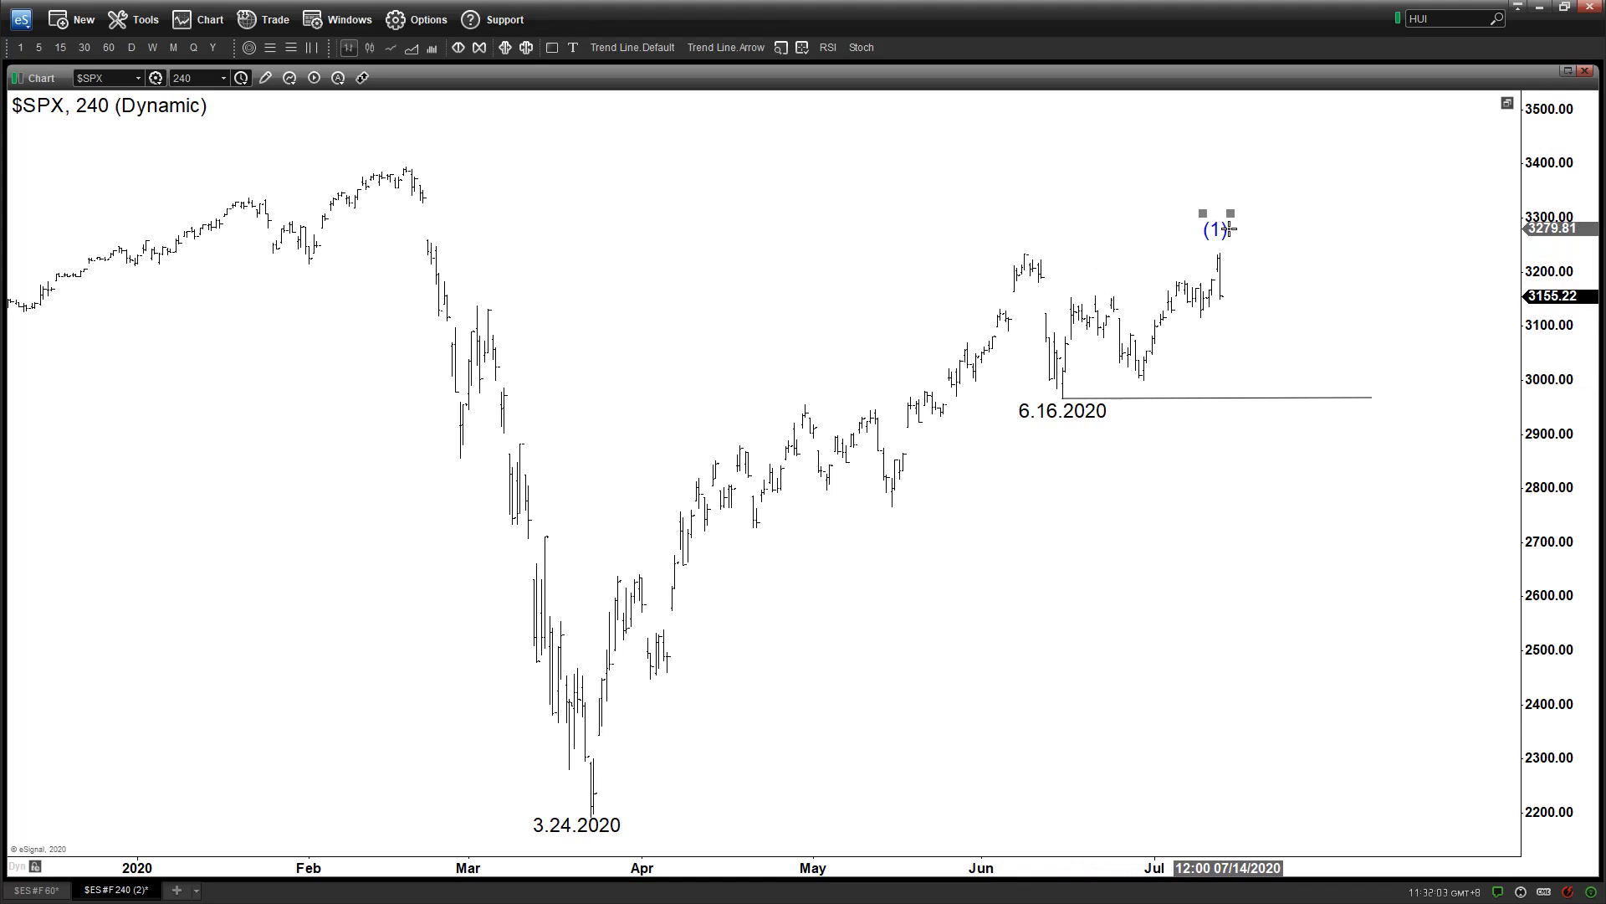
right_click(1216, 234)
click(1254, 234)
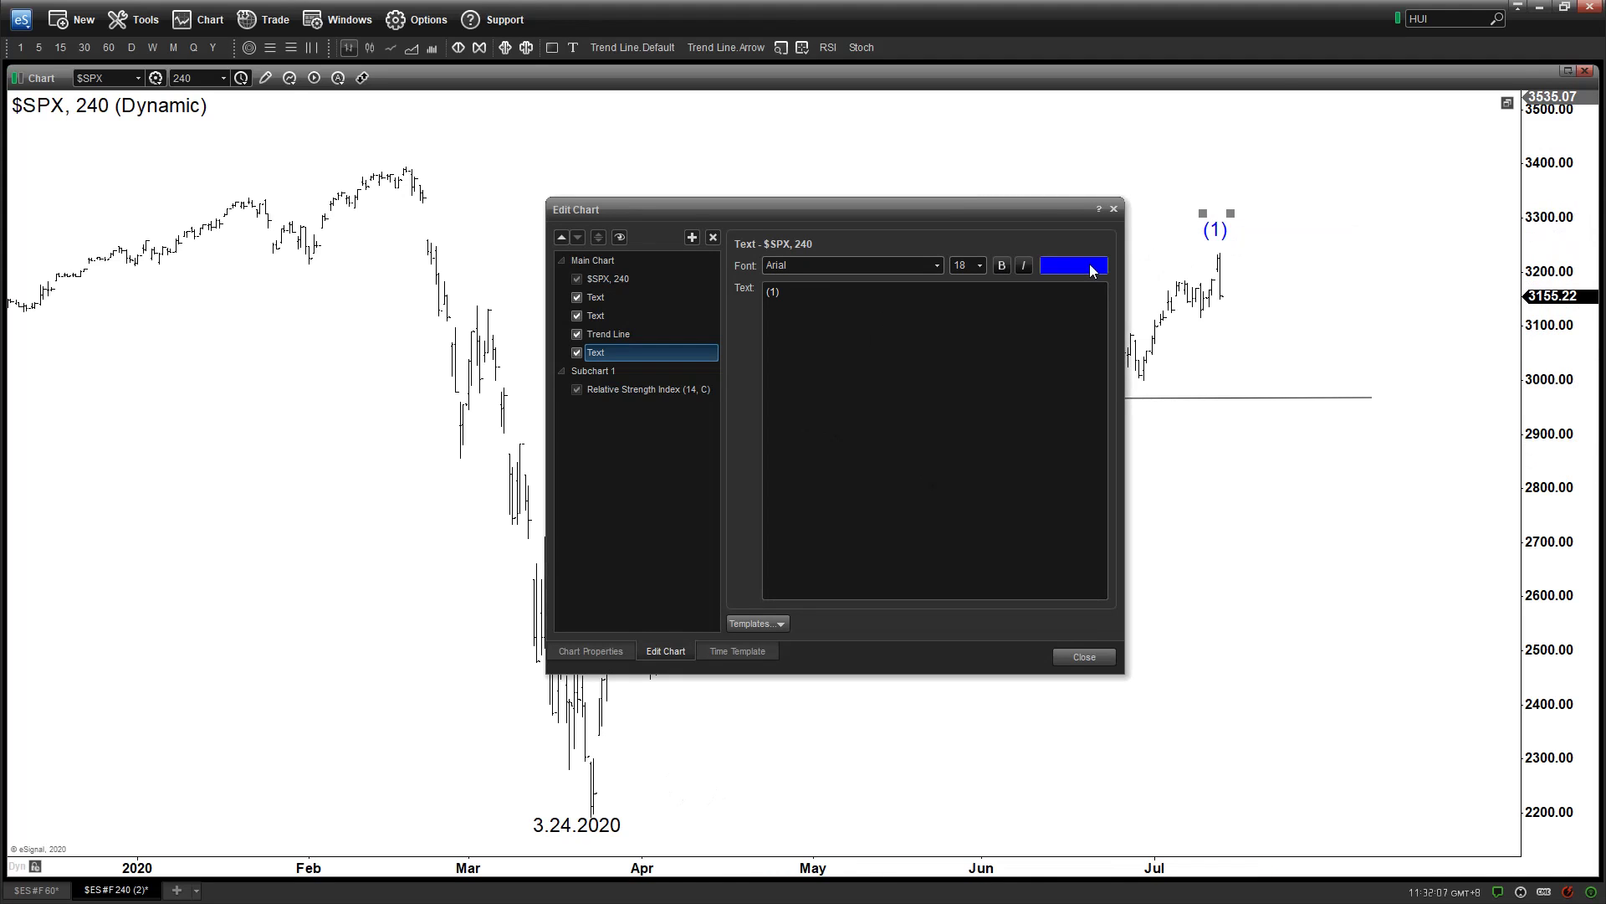
click(1092, 270)
click(1357, 159)
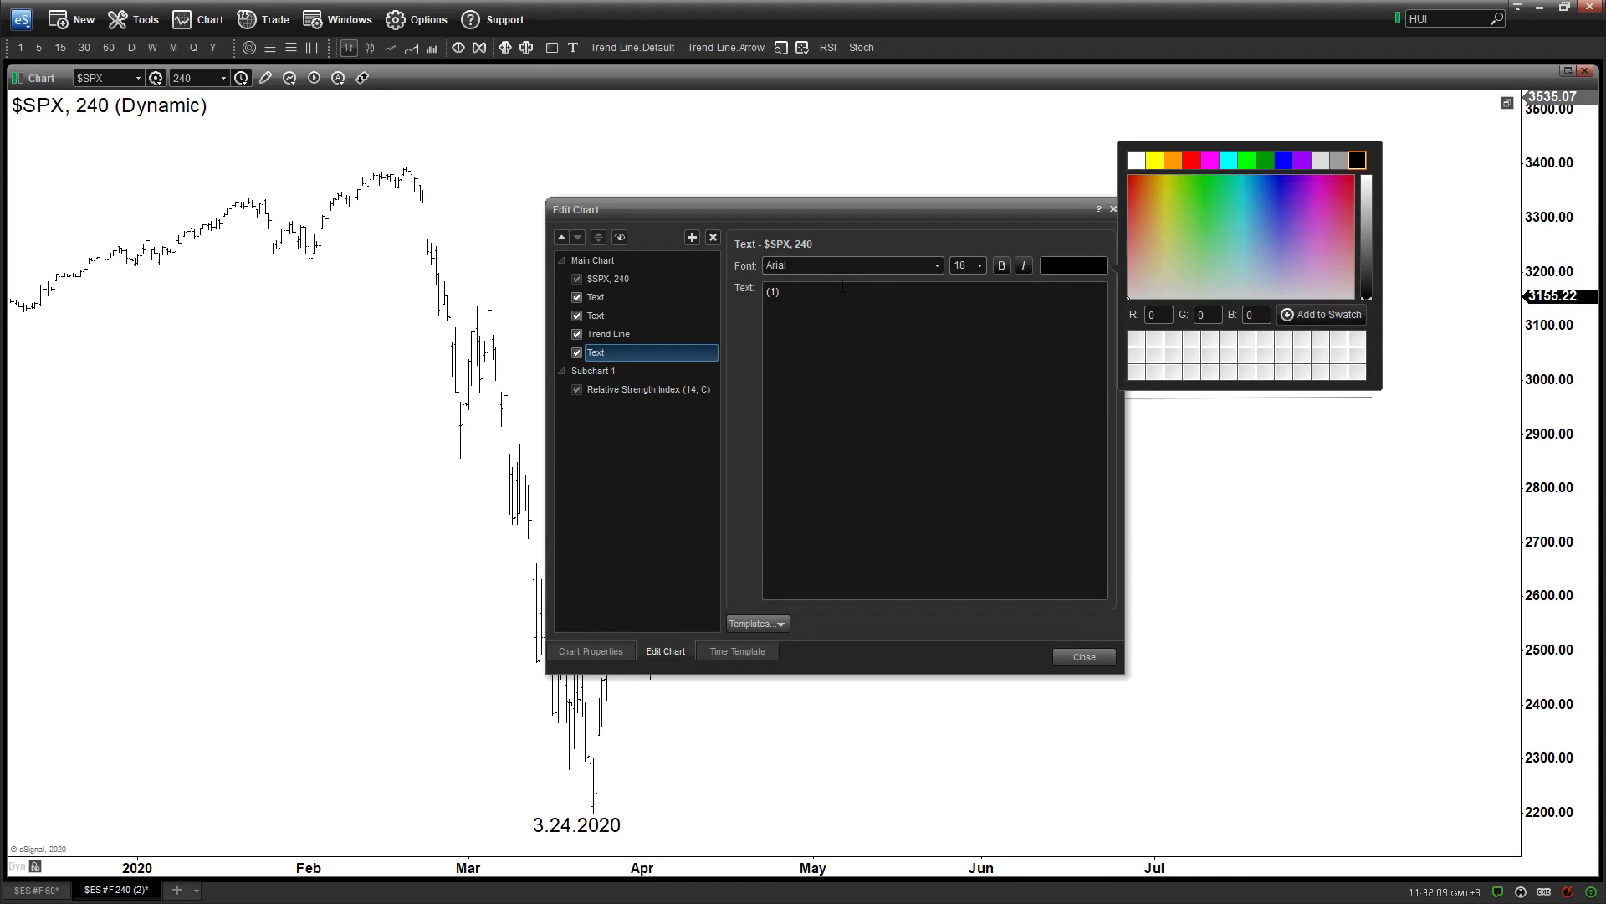
click(735, 301)
text(((5)))
click(1088, 656)
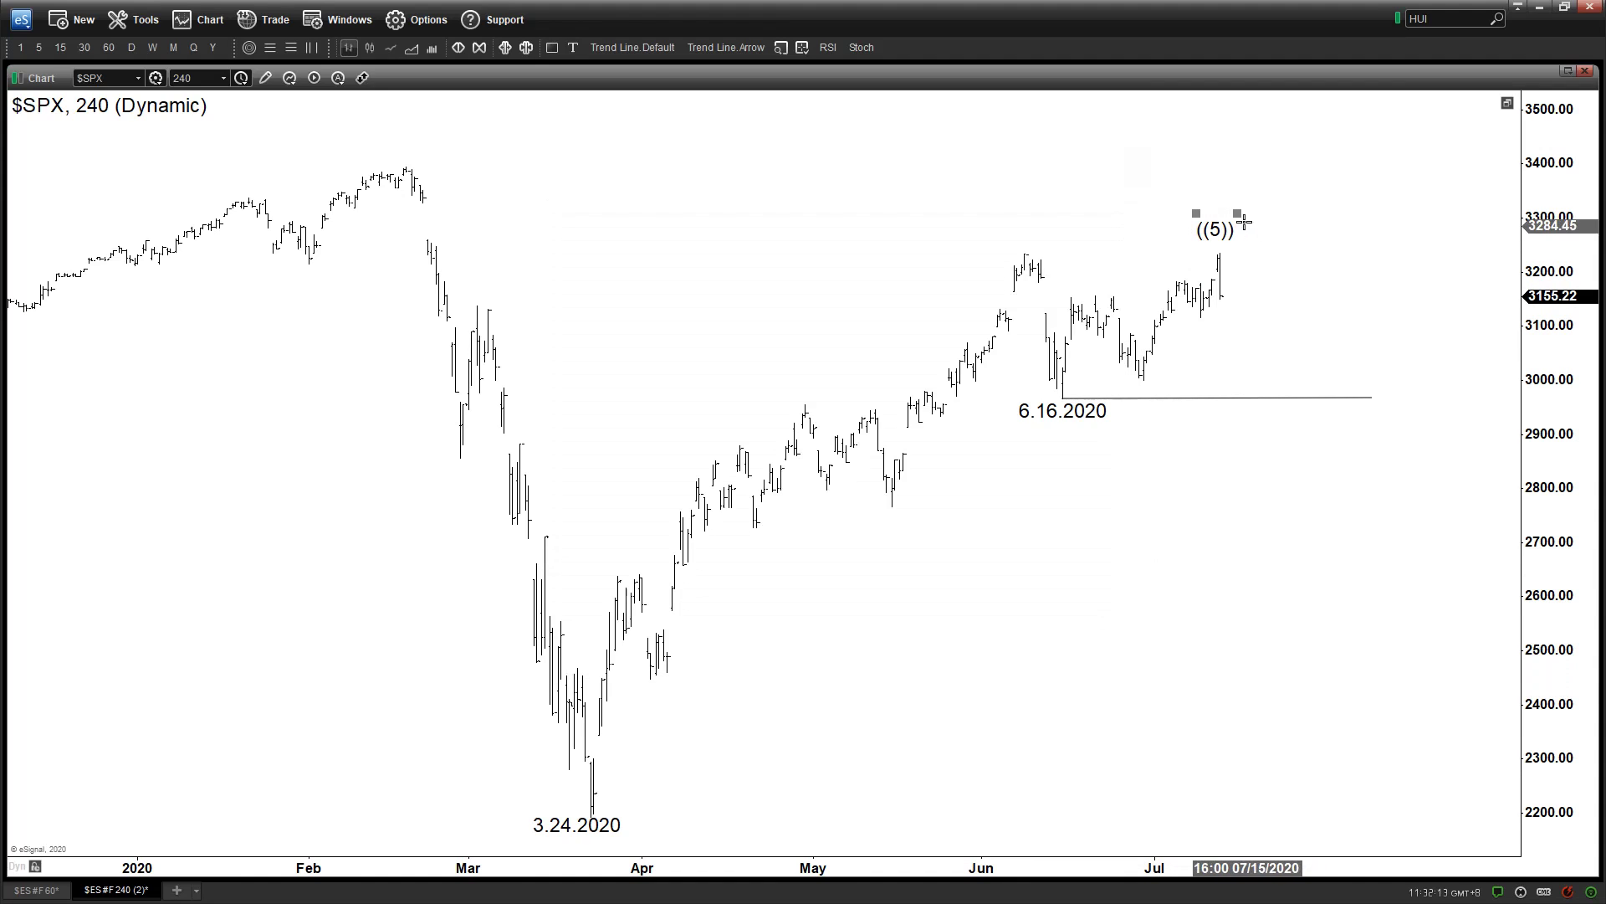
drag(1244, 221, 1244, 229)
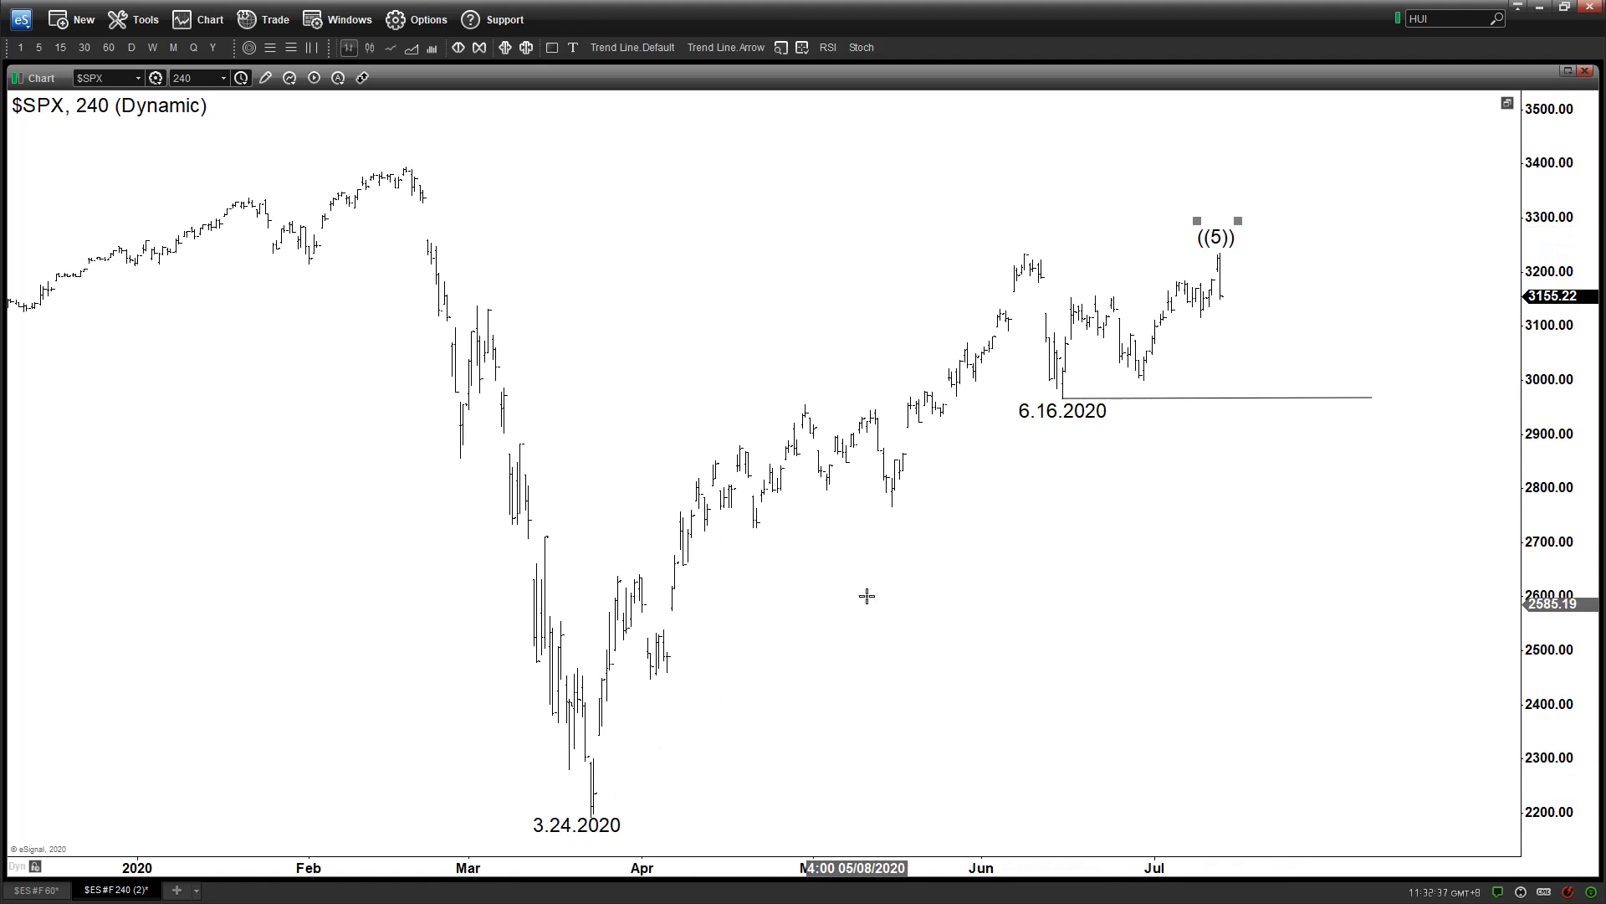
Remove the ((5)) label above the July high and adjust the far end of the line from the 6.16.2020 low.
right_click(1223, 244)
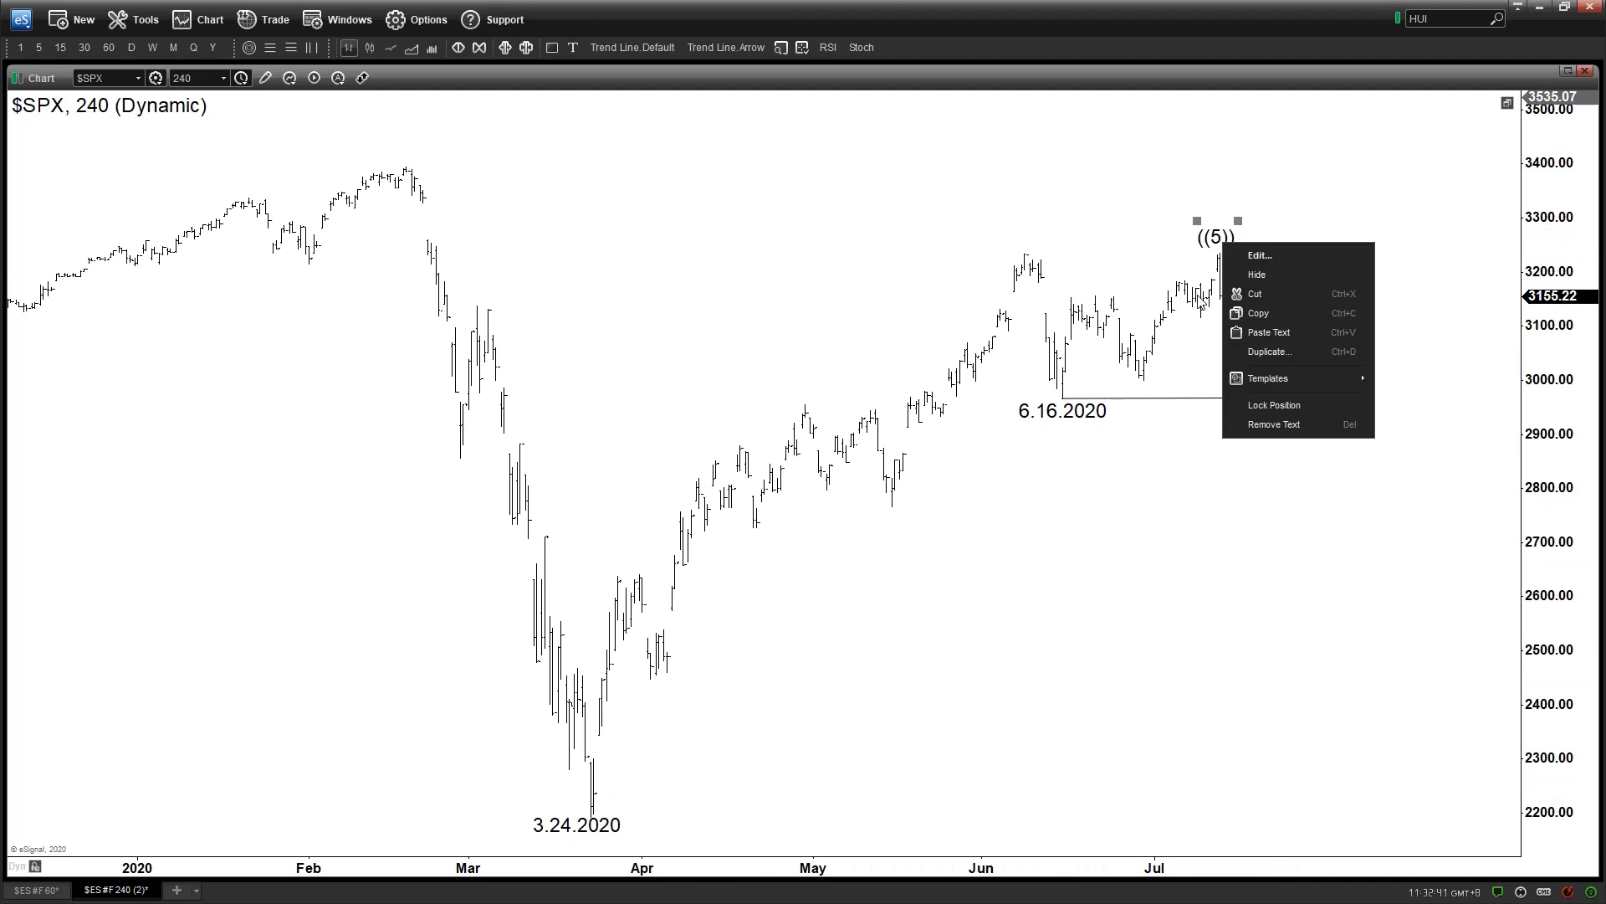
click(1256, 425)
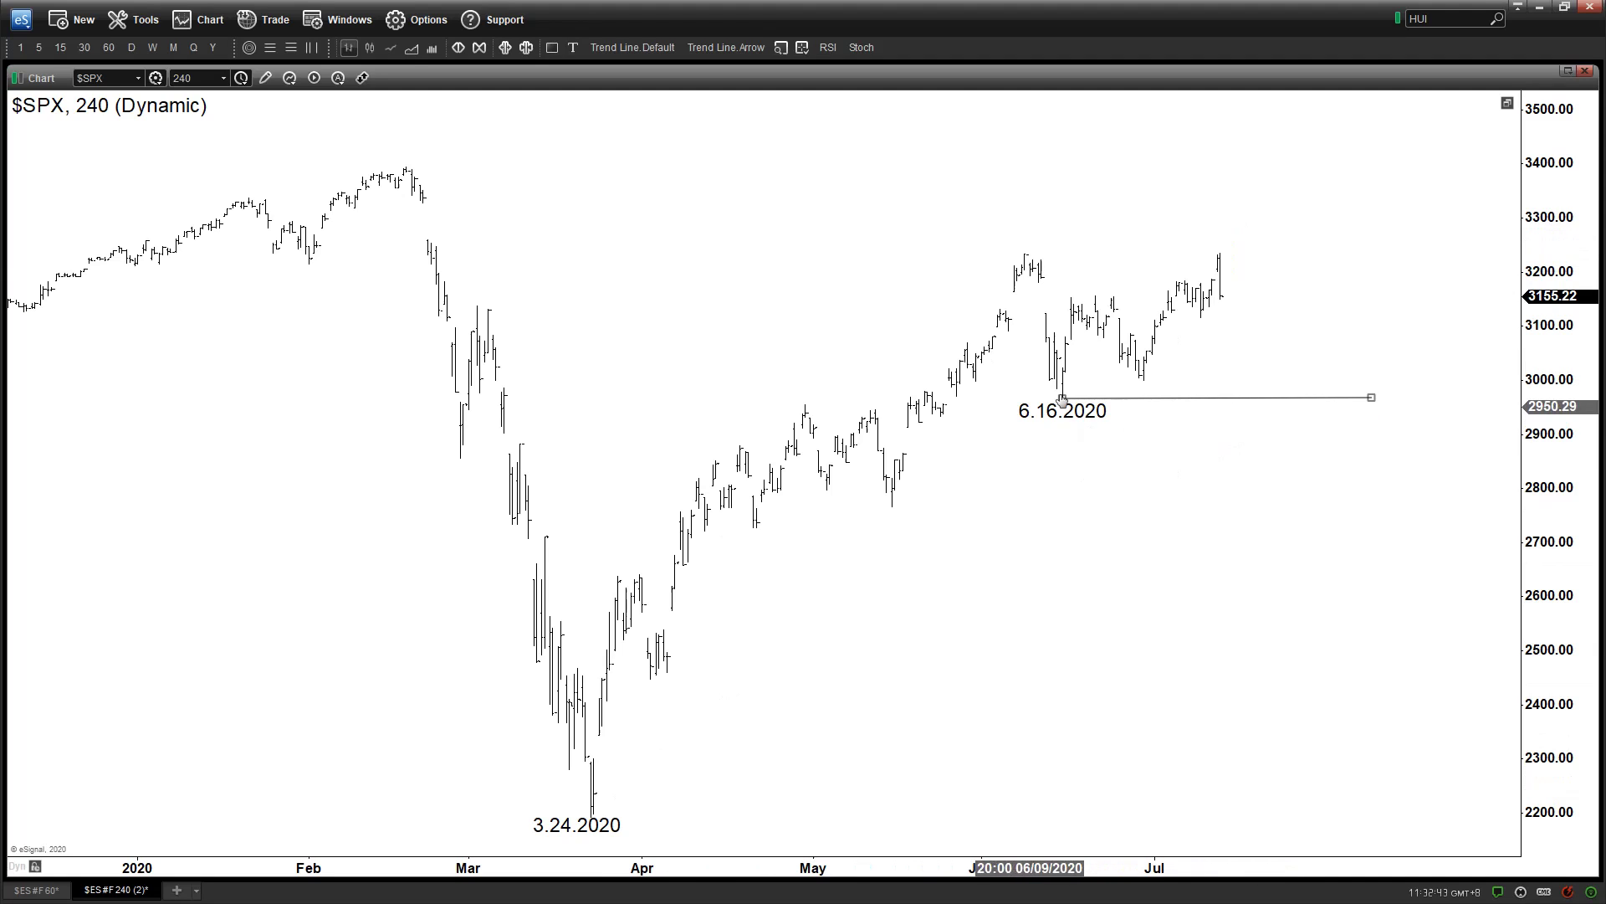
drag(1371, 398, 1382, 399)
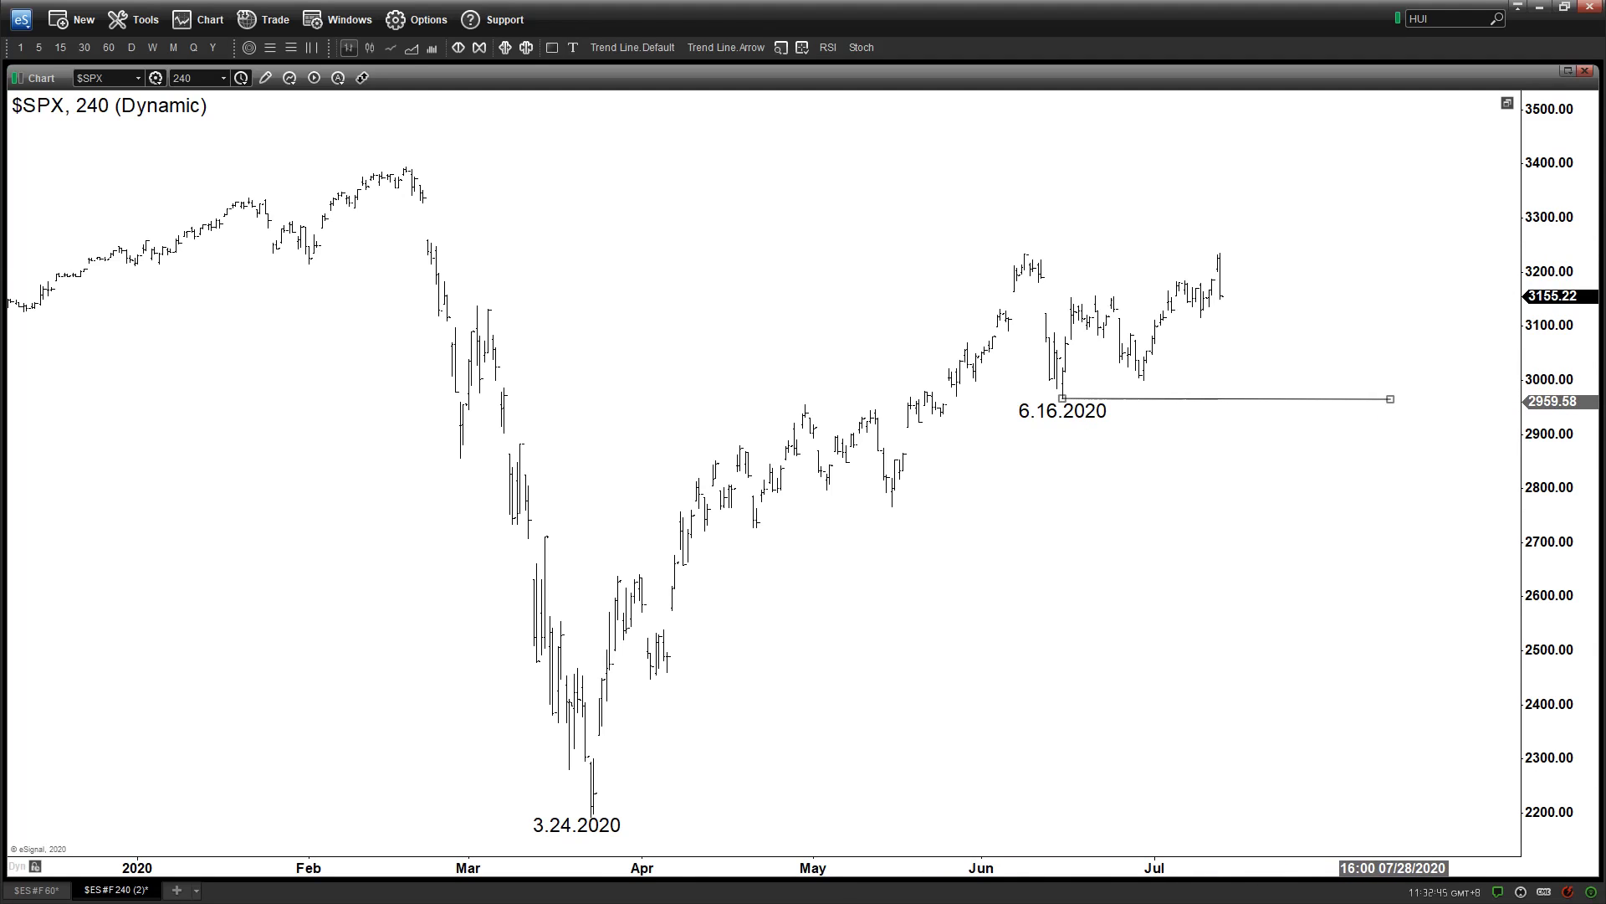
drag(1391, 399, 1377, 402)
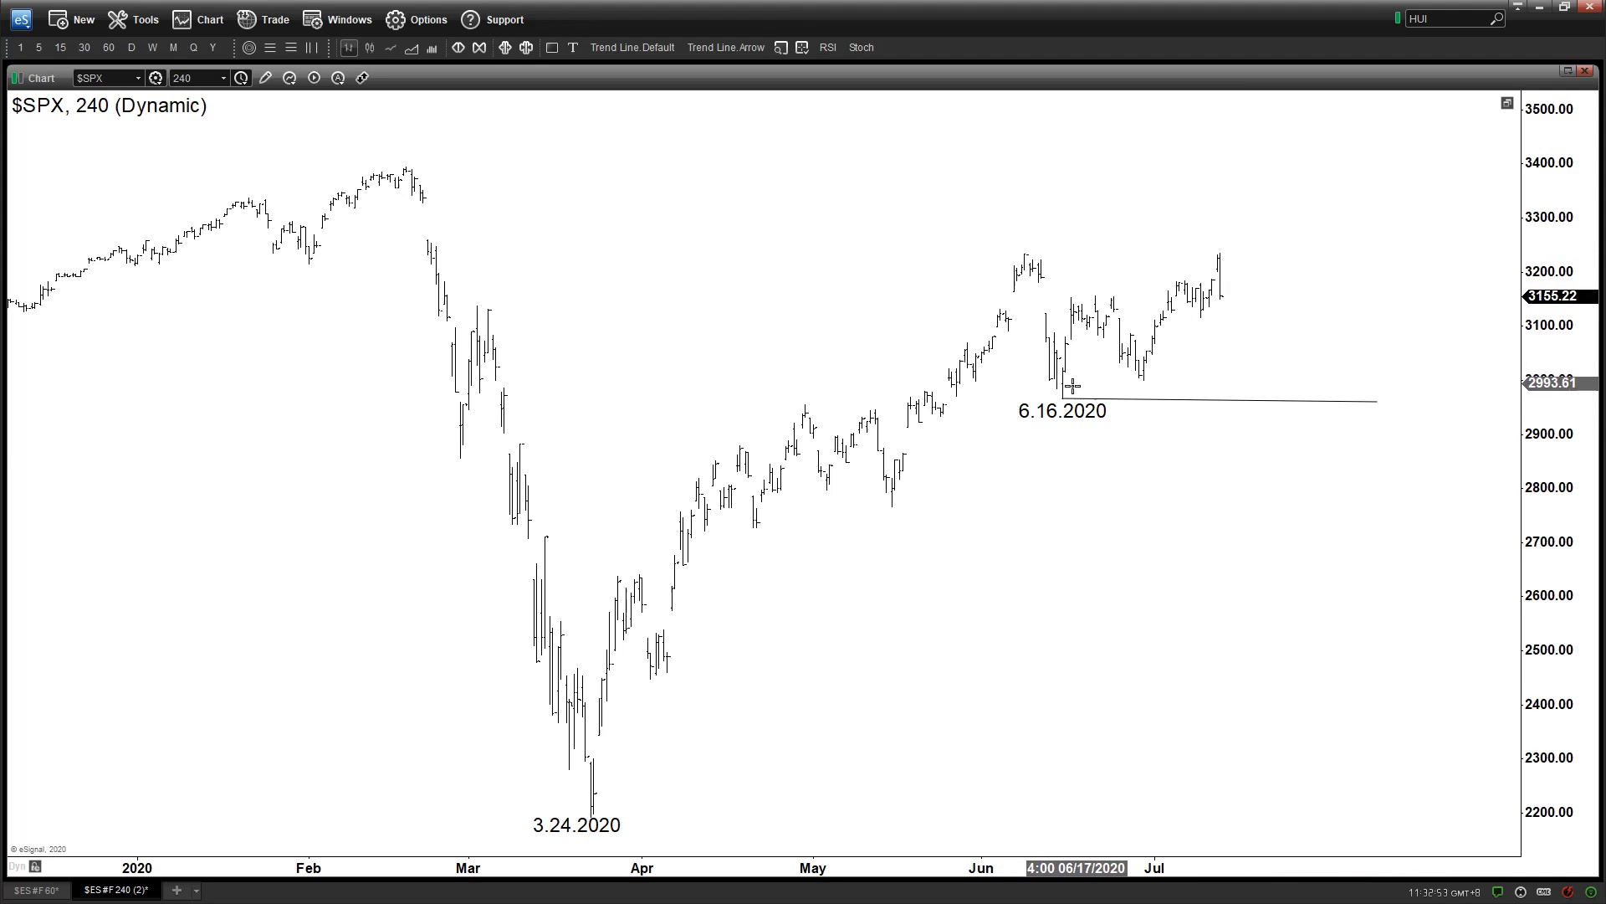
Switch to the ES #F 60-minute chart.
click(20, 886)
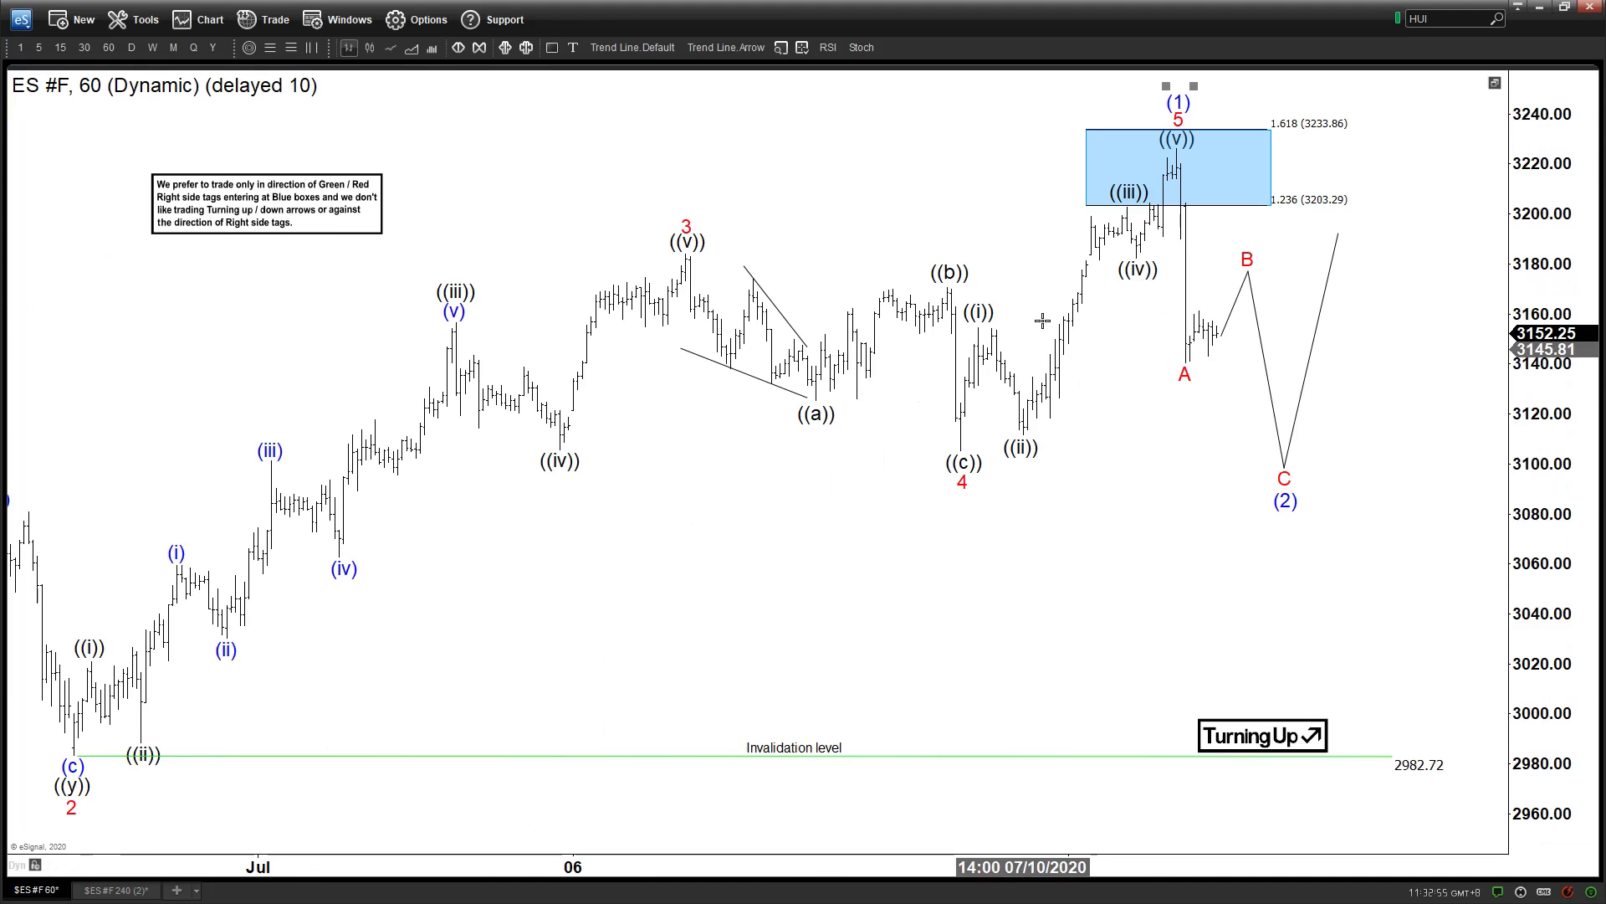